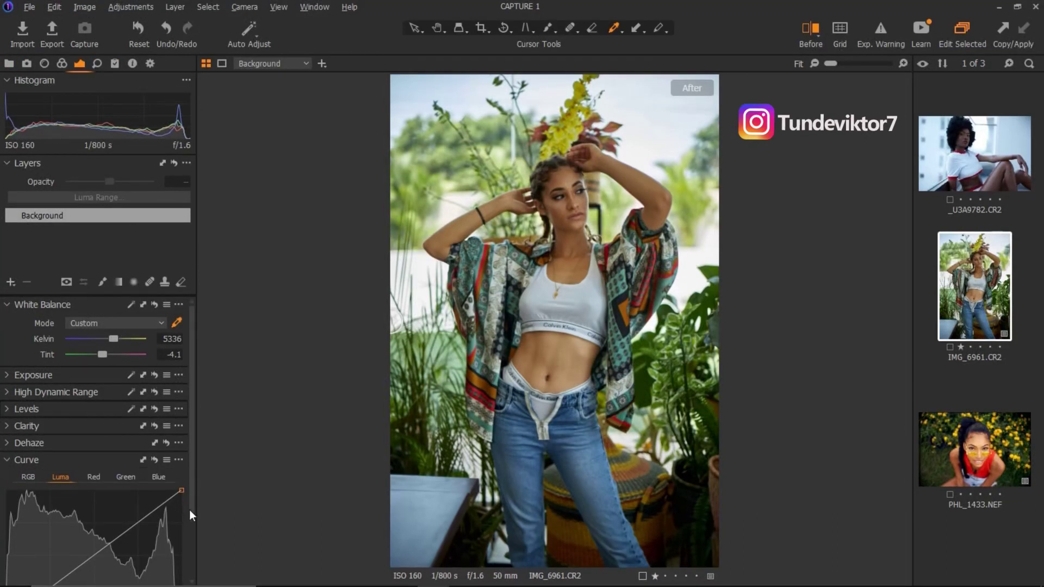
# Add a midtone point to the Luma curve and remove it again.
pyautogui.scroll(-2, 190, 510)
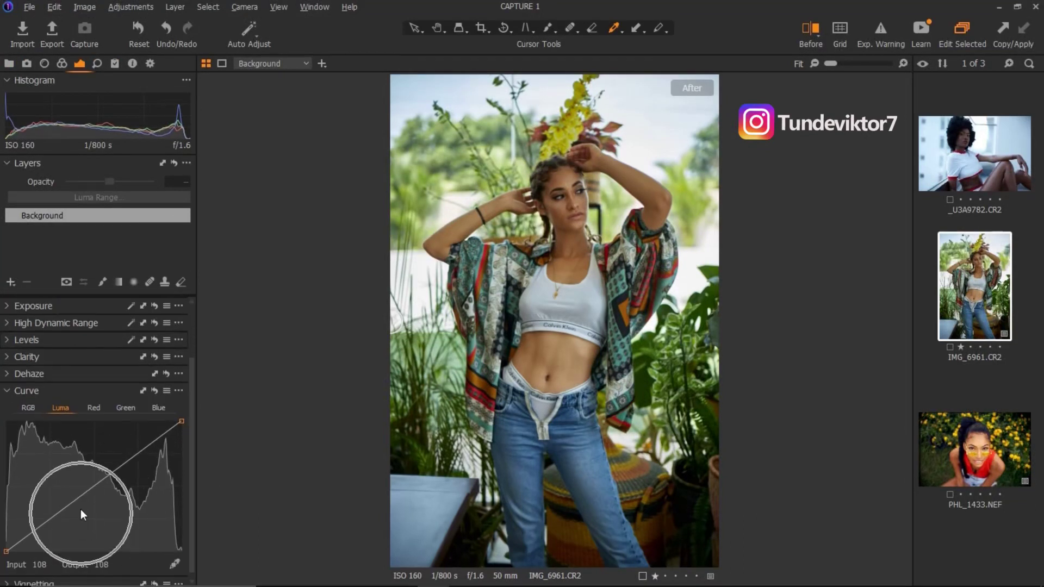
pyautogui.moveTo(91, 485)
pyautogui.mouseDown()
pyautogui.moveTo(84, 473)
pyautogui.moveTo(97, 502)
pyautogui.moveTo(93, 485)
pyautogui.mouseUp()
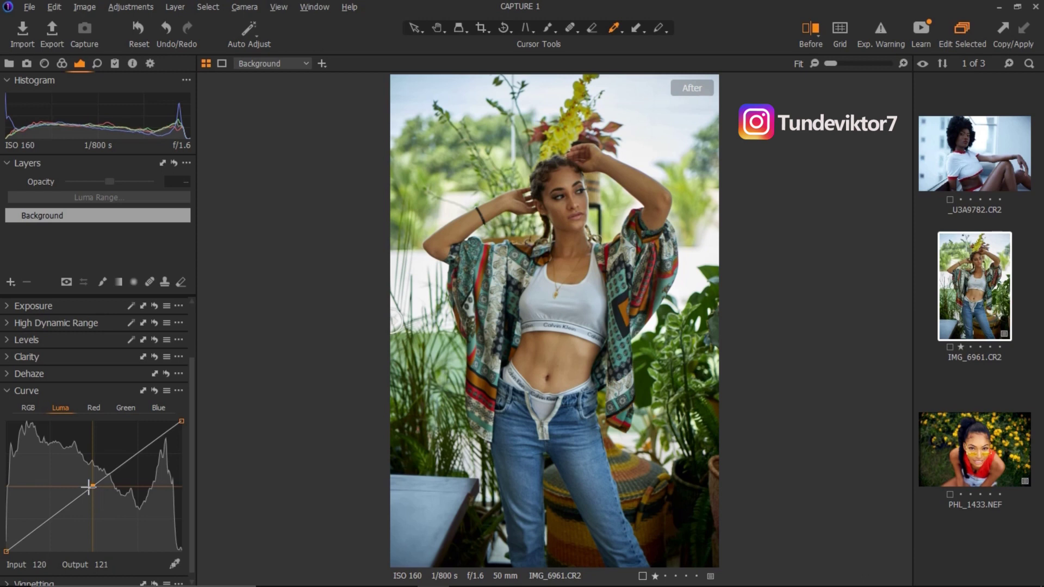
pyautogui.rightClick(95, 490)
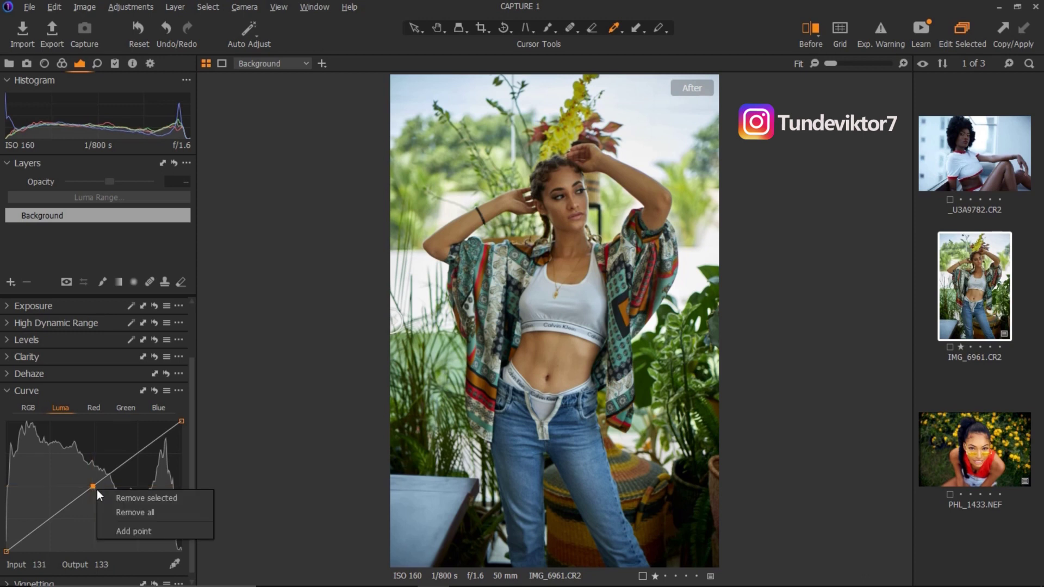
pyautogui.click(129, 498)
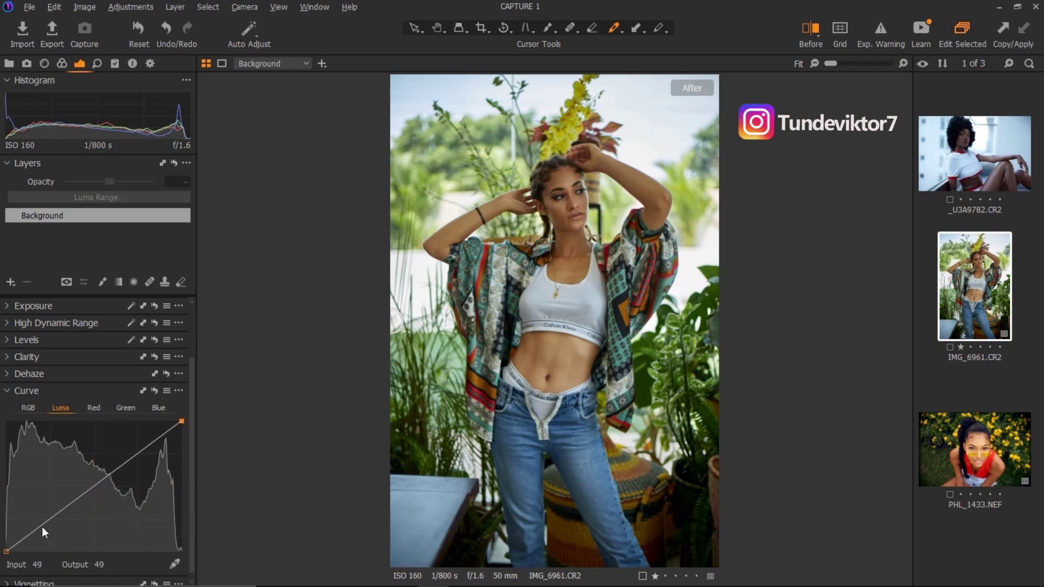
# Try an S-shaped Luma curve by raising a highlight point and lowering a shadow point.
pyautogui.click(50, 519)
pyautogui.click(139, 451)
pyautogui.moveTo(139, 451); pyautogui.dragTo(137, 447)
pyautogui.click(50, 519)
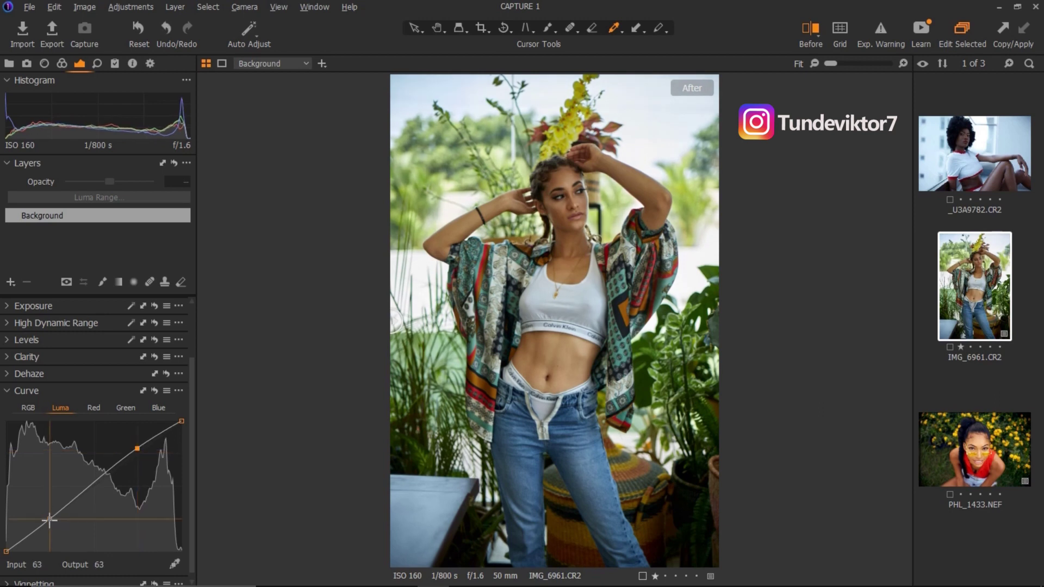
pyautogui.moveTo(49, 519); pyautogui.dragTo(53, 522)
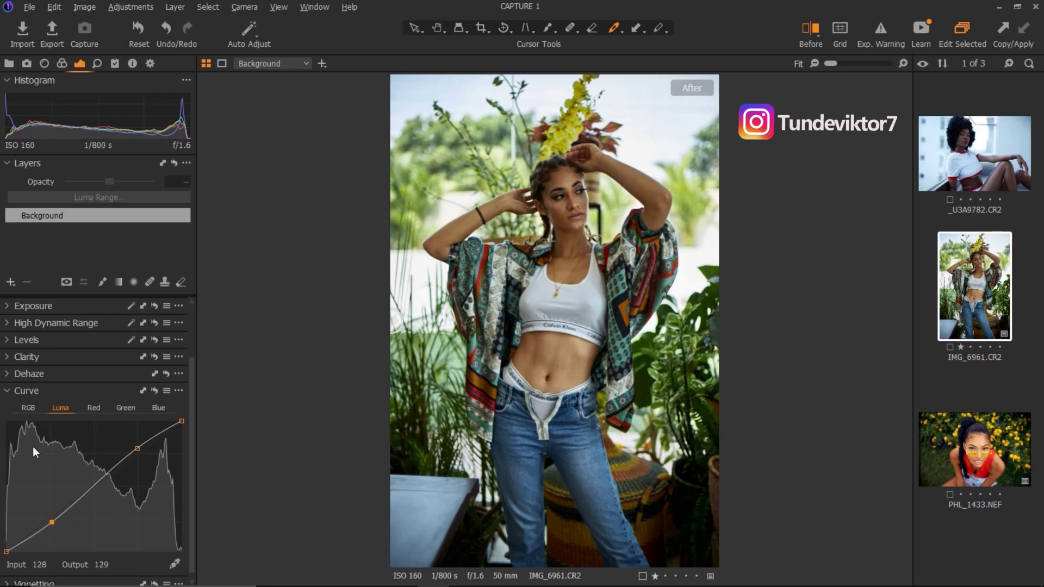
# Look through the Red, Blue and Green curves and try raising the midtones of the Red curve.
pyautogui.click(93, 408)
pyautogui.click(158, 409)
pyautogui.click(125, 408)
pyautogui.click(94, 408)
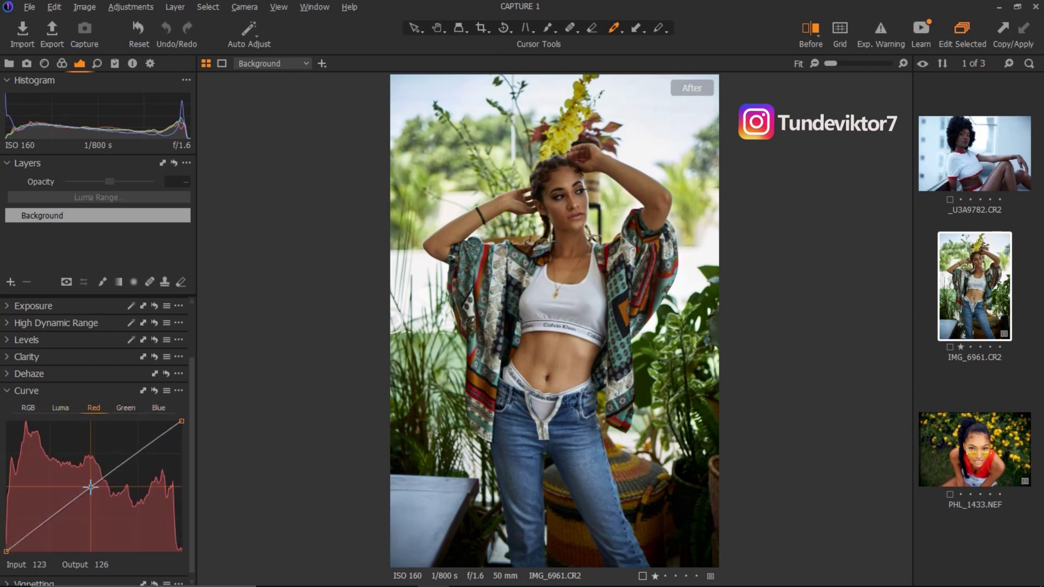
pyautogui.moveTo(82, 495)
pyautogui.mouseDown()
pyautogui.moveTo(82, 456)
pyautogui.moveTo(106, 509)
pyautogui.moveTo(92, 482)
pyautogui.mouseUp()
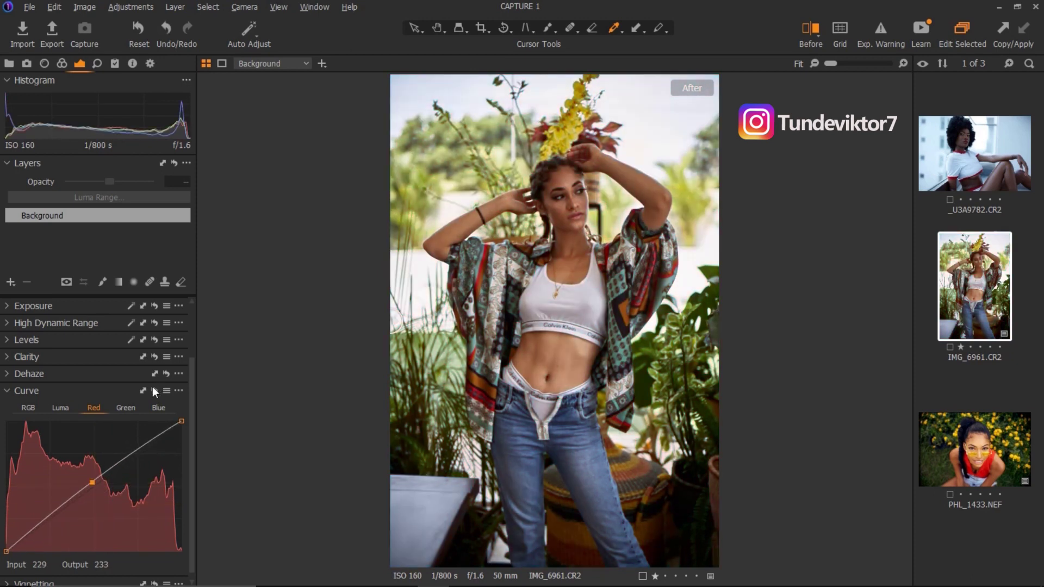
# Try midtone adjustments on the Green and Blue curves and reset all Curve adjustments.
pyautogui.click(118, 411)
pyautogui.moveTo(89, 485)
pyautogui.mouseDown()
pyautogui.moveTo(80, 461)
pyautogui.moveTo(110, 520)
pyautogui.moveTo(98, 483)
pyautogui.mouseUp()
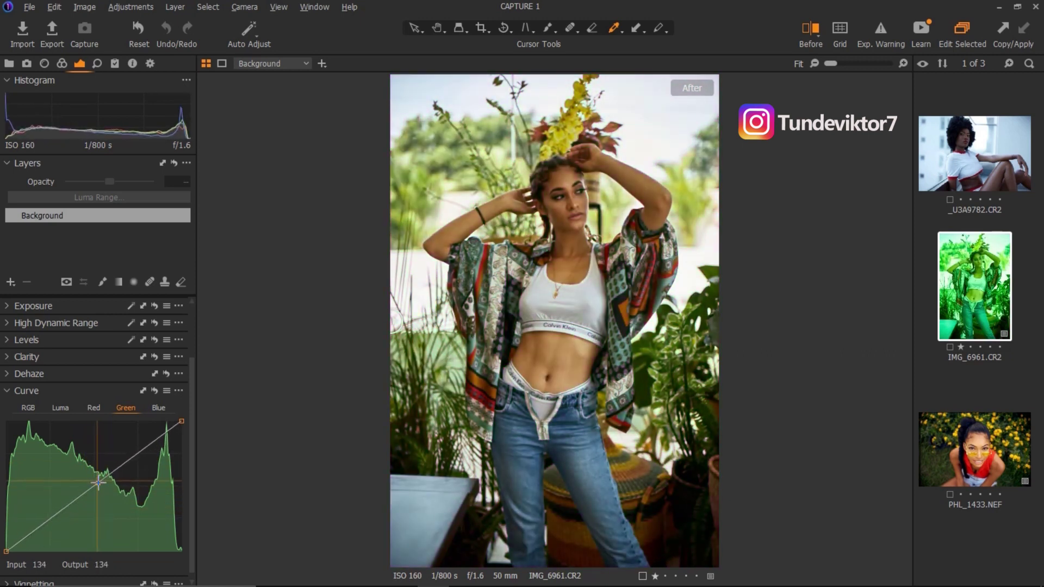
pyautogui.click(158, 408)
pyautogui.moveTo(90, 493)
pyautogui.mouseDown()
pyautogui.moveTo(80, 465)
pyautogui.moveTo(108, 517)
pyautogui.moveTo(93, 488)
pyautogui.mouseUp()
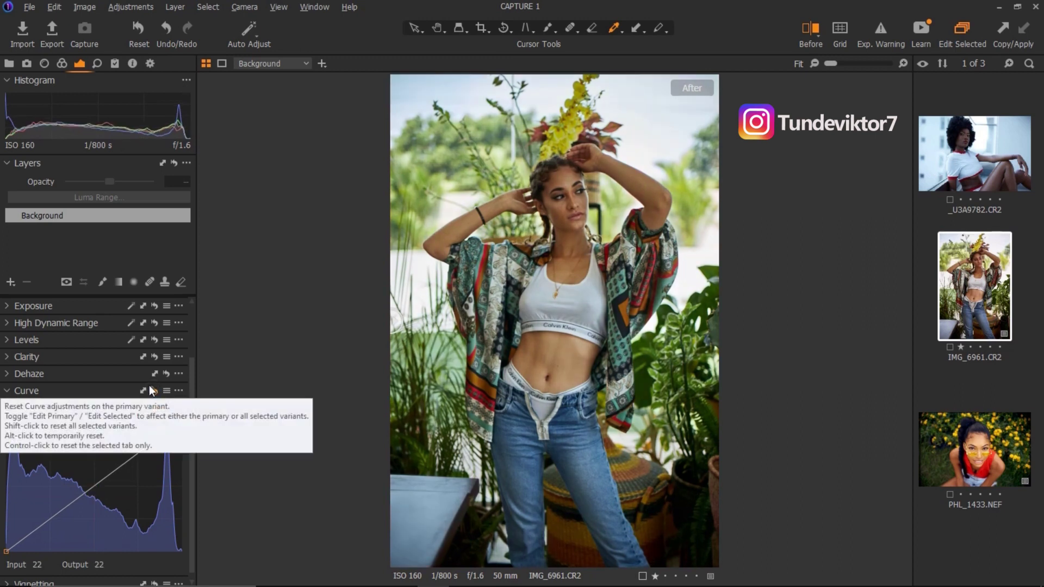
# Shape the Luma curve into an S, raising the highlights slightly and lowering the shadow point to about input 64, output 53.
pyautogui.click(60, 410)
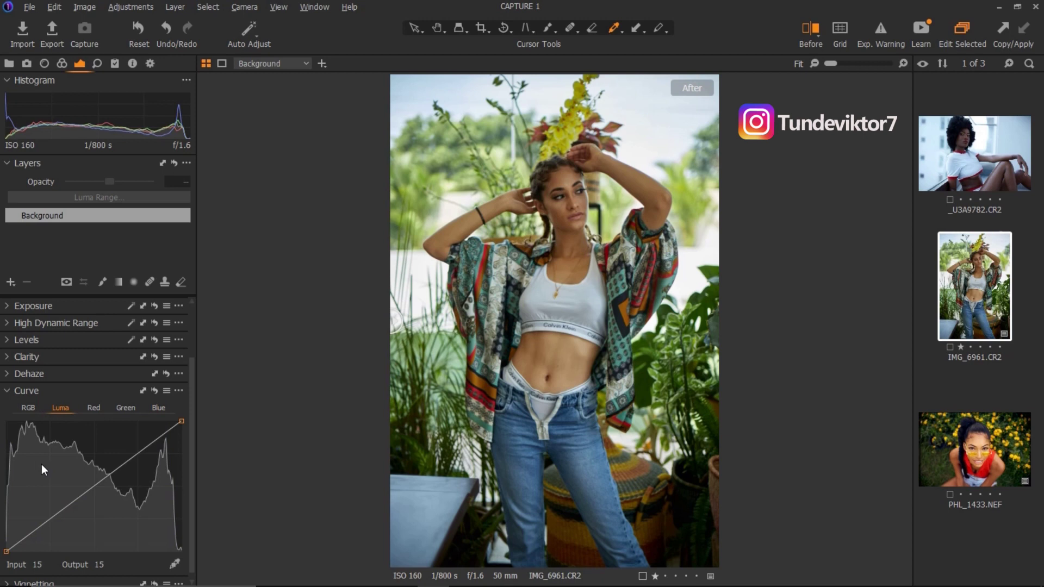
pyautogui.click(48, 520)
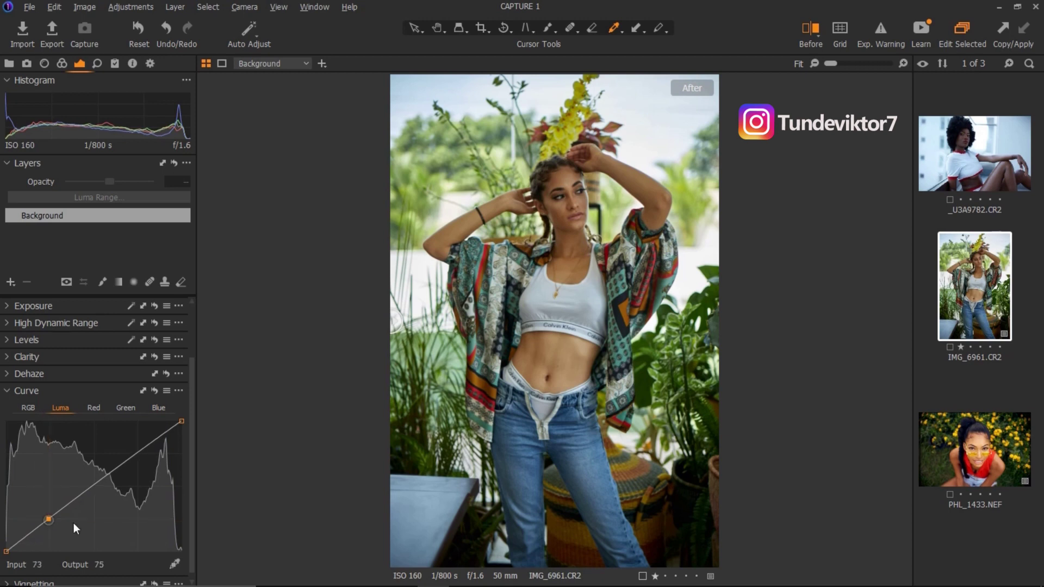
pyautogui.click(135, 452)
pyautogui.moveTo(135, 453); pyautogui.dragTo(136, 449)
pyautogui.moveTo(52, 521); pyautogui.dragTo(50, 524)
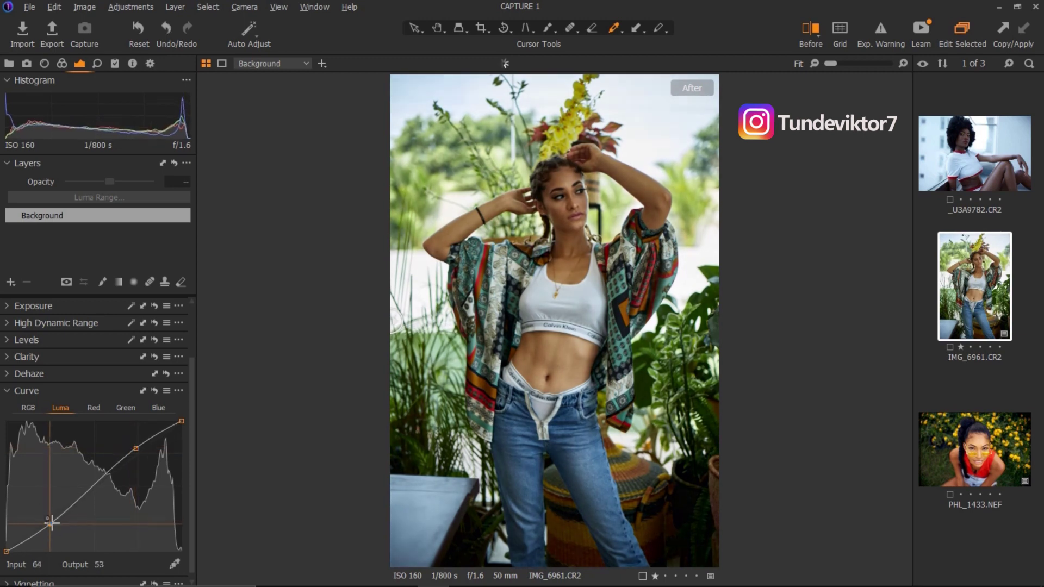
# Shape the Red curve into an S with a raised highlight point and a lowered shadow point.
pyautogui.click(94, 407)
pyautogui.click(138, 451)
pyautogui.click(58, 515)
pyautogui.moveTo(60, 513); pyautogui.dragTo(48, 515)
pyautogui.moveTo(137, 453); pyautogui.dragTo(129, 454)
pyautogui.moveTo(48, 514); pyautogui.dragTo(49, 526)
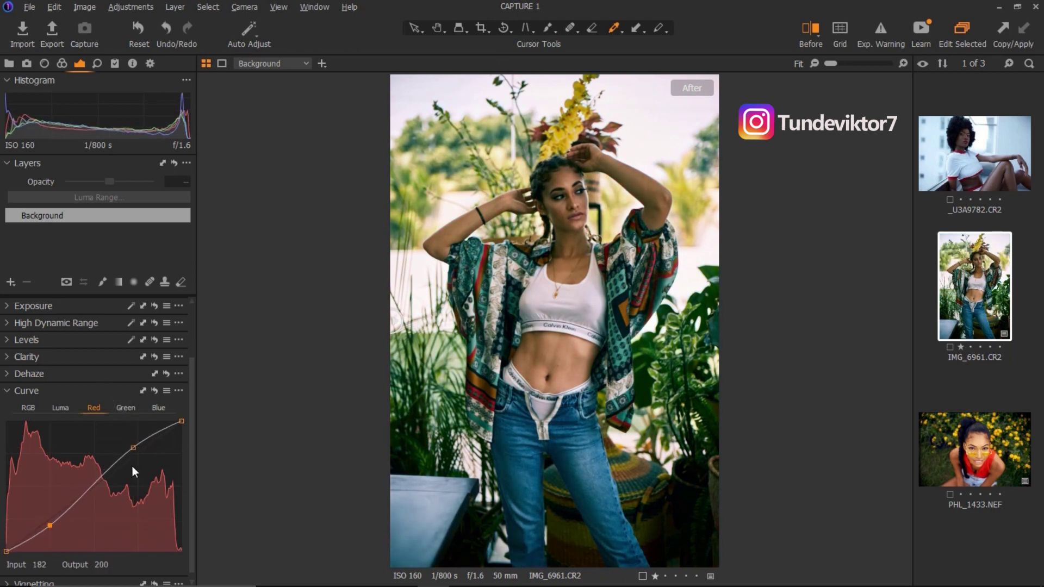
# Give the Green curve an S shape, raising the highlights and lowering the shadow point to about input 65, output 57.
pyautogui.click(134, 411)
pyautogui.click(52, 517)
pyautogui.moveTo(137, 455); pyautogui.dragTo(134, 449)
pyautogui.moveTo(52, 517); pyautogui.dragTo(51, 522)
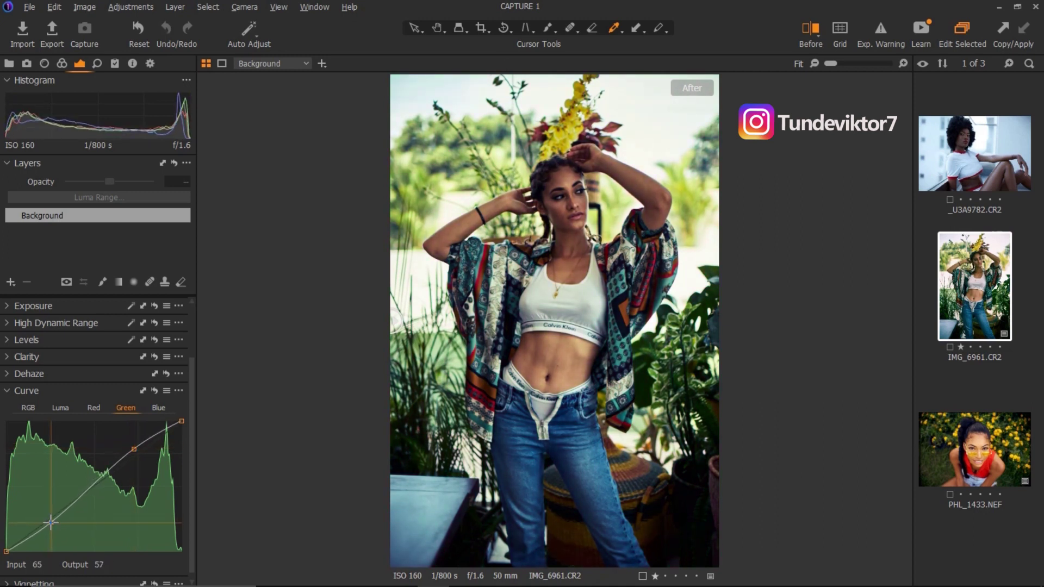
# Give the Blue curve a gentle S shape with a slightly raised highlight point and a lowered shadow point.
pyautogui.click(92, 409)
pyautogui.click(155, 411)
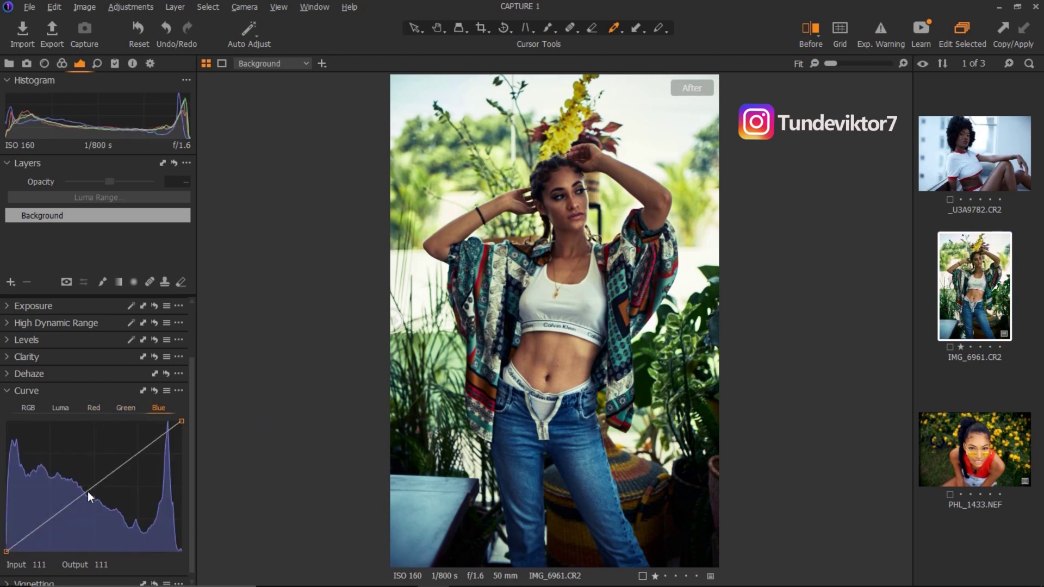
pyautogui.click(134, 454)
pyautogui.moveTo(50, 526); pyautogui.dragTo(51, 524)
pyautogui.moveTo(136, 454); pyautogui.dragTo(134, 453)
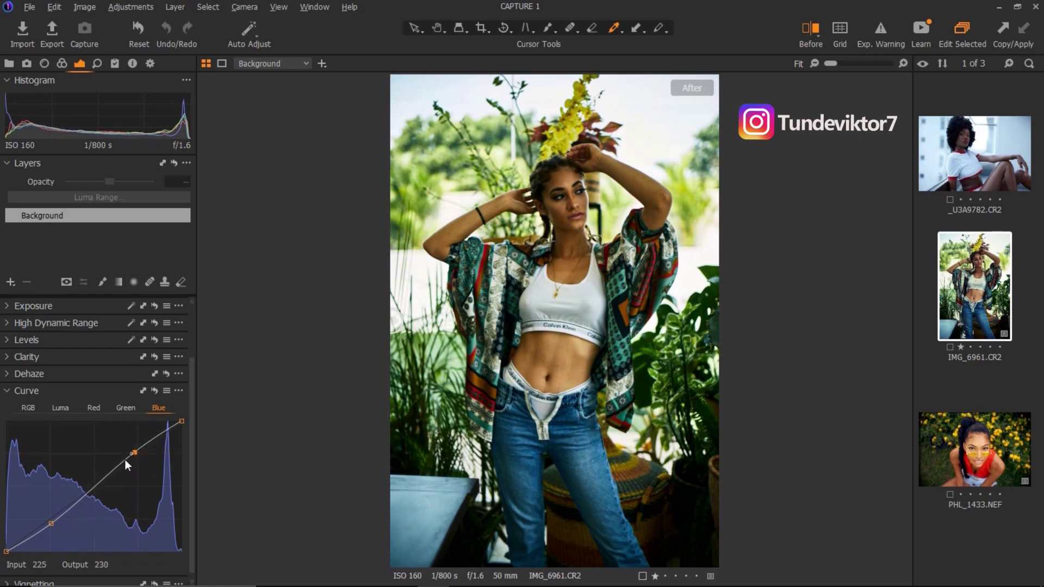
# Compare the curve-adjusted photo with the original in the before/after view.
pyautogui.click(819, 37)
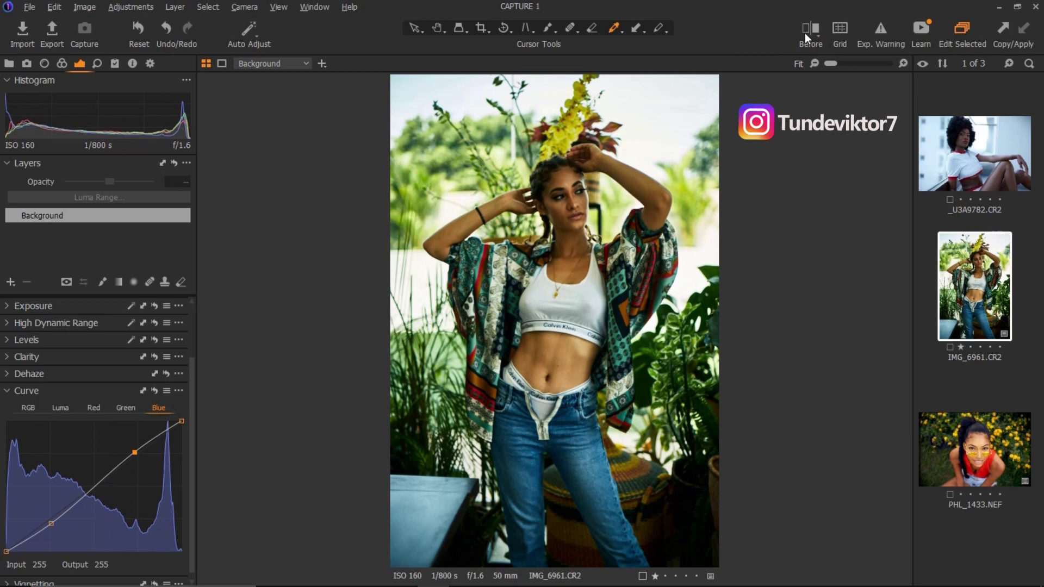
pyautogui.click(805, 37)
pyautogui.moveTo(557, 319); pyautogui.dragTo(302, 361)
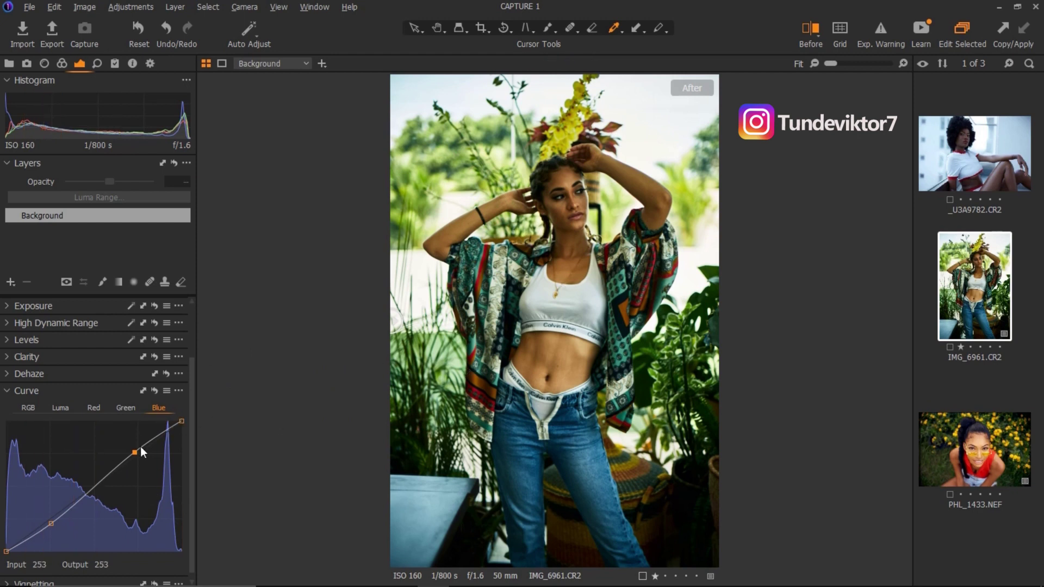
# Refine the Red curve by moving its shadow point to about input 57, output 51 and nudging its highlight point.
pyautogui.click(94, 407)
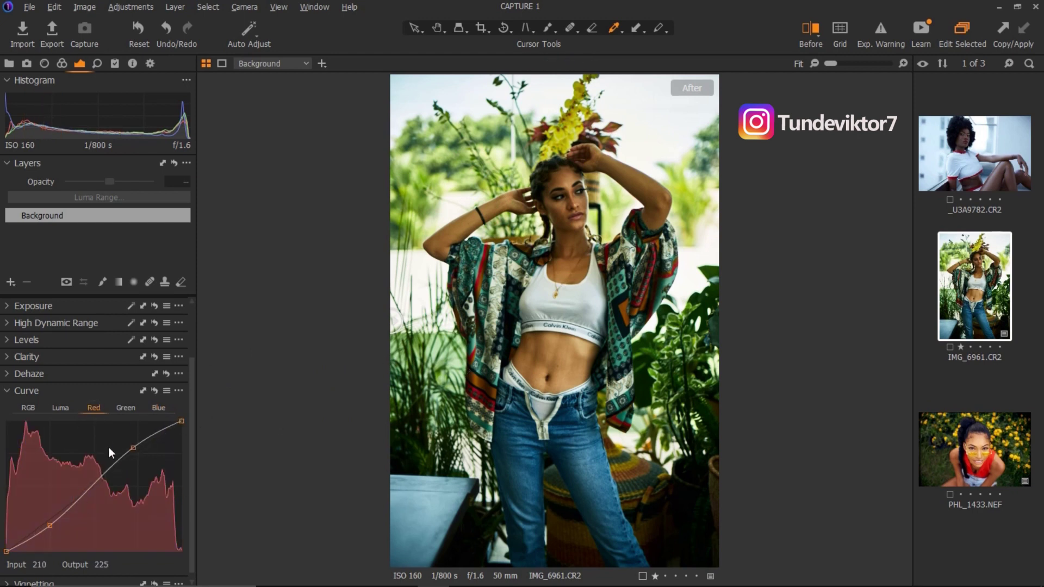
pyautogui.moveTo(50, 525)
pyautogui.mouseDown()
pyautogui.moveTo(42, 521)
pyautogui.moveTo(48, 528)
pyautogui.mouseUp()
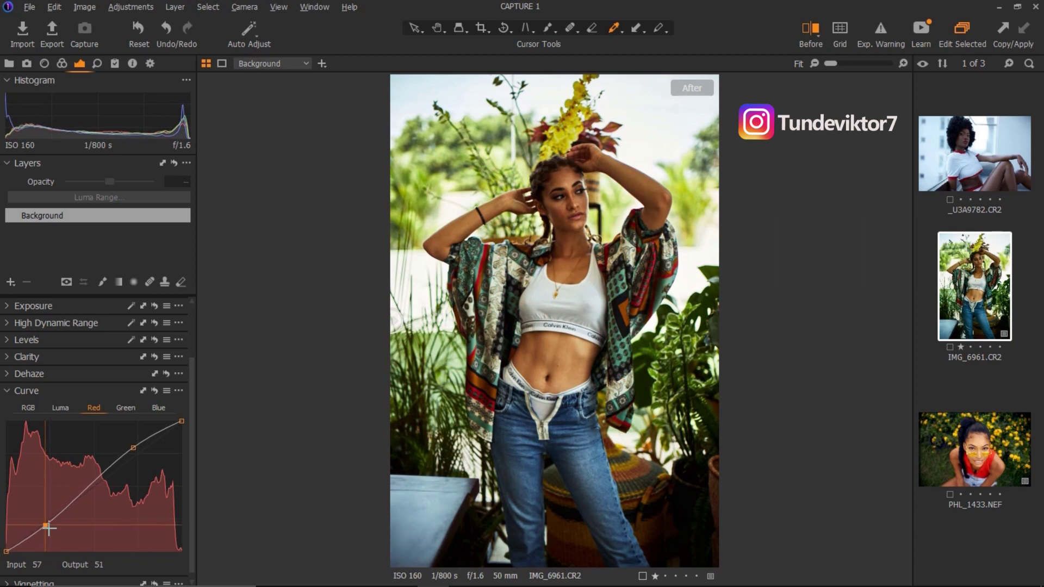
pyautogui.click(133, 448)
pyautogui.moveTo(133, 448); pyautogui.dragTo(132, 447)
# Lift the shadows of the Green and Blue curves slightly, moving the Green shadow point to about input 58, output 53.
pyautogui.click(125, 408)
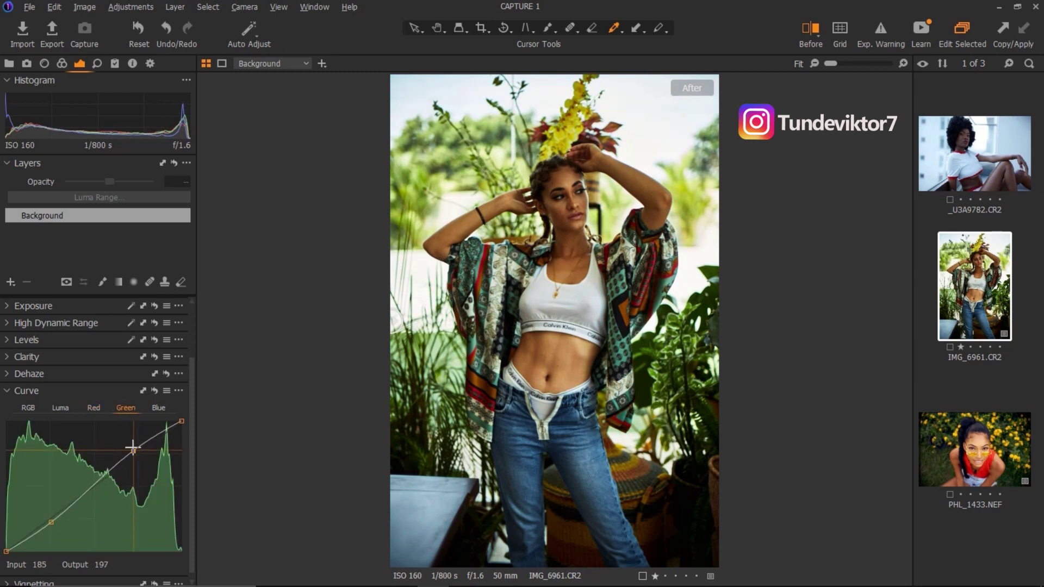
pyautogui.moveTo(51, 522); pyautogui.dragTo(46, 525)
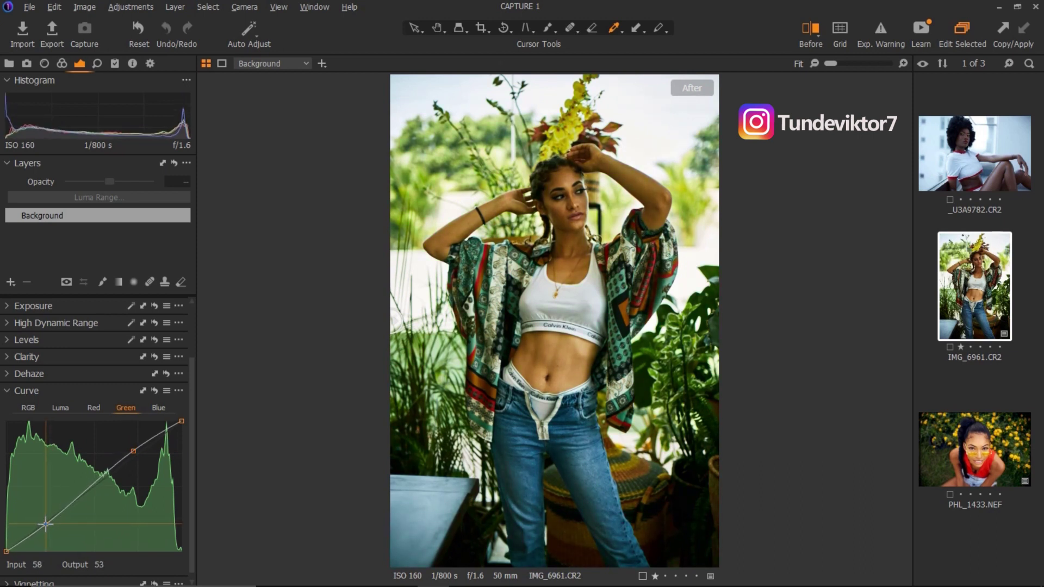
pyautogui.click(155, 408)
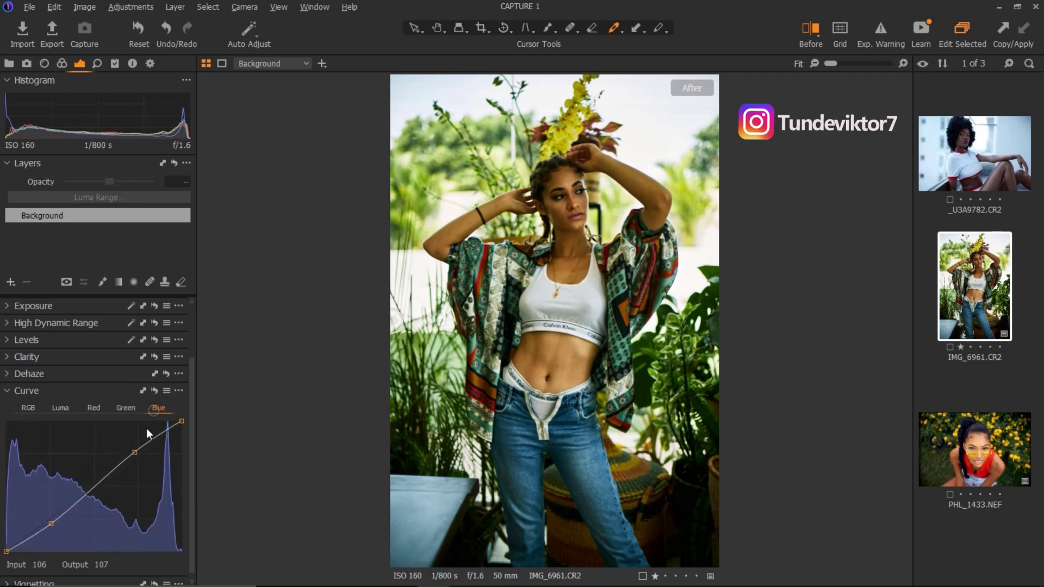
pyautogui.moveTo(47, 526); pyautogui.dragTo(45, 524)
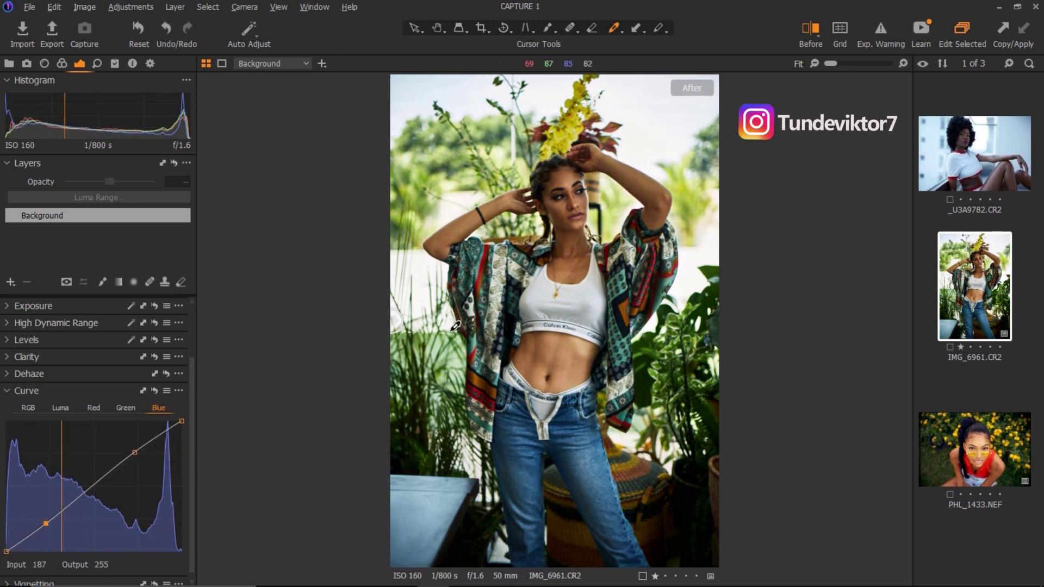
# Collapse the Curve tool and set the RGB Levels input shadow to 2 and input highlight to 247.
pyautogui.click(59, 408)
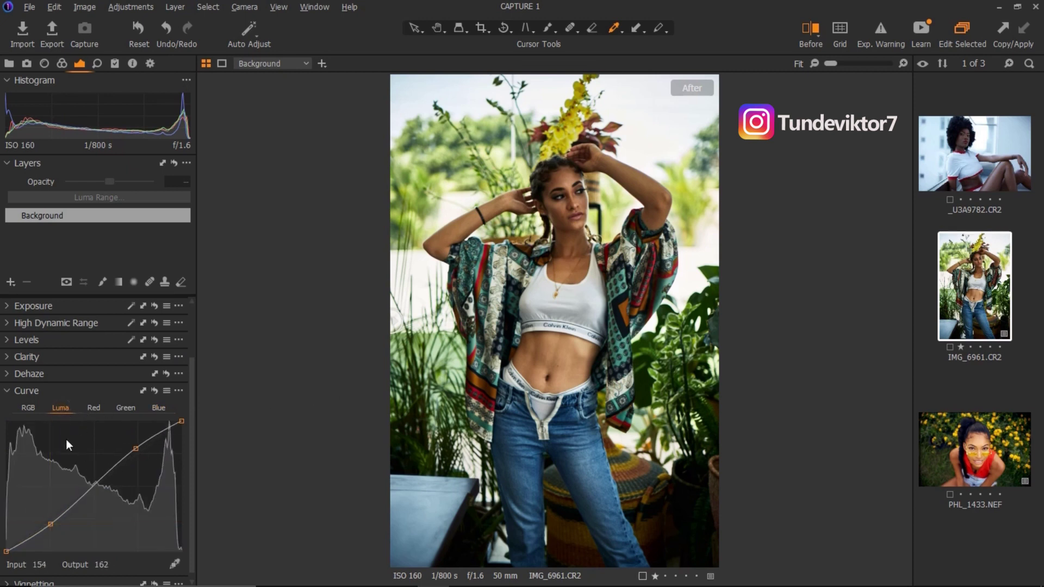
pyautogui.click(8, 396)
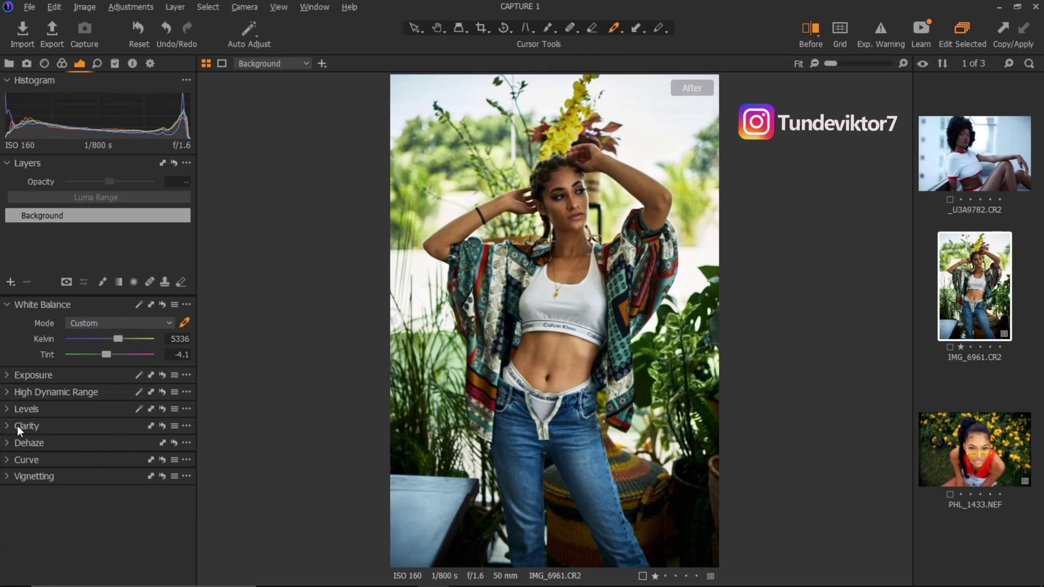
pyautogui.click(10, 411)
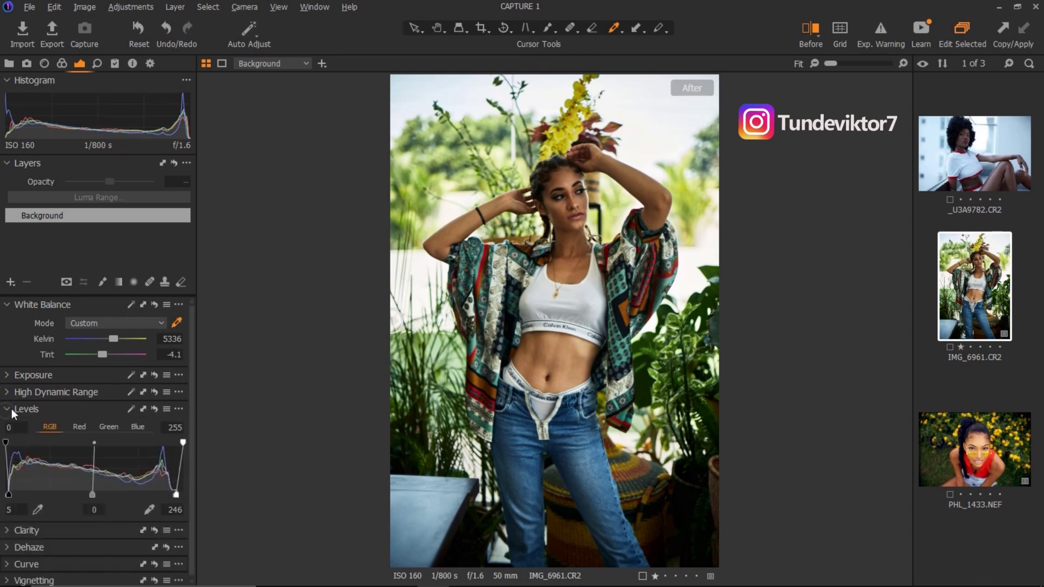
pyautogui.moveTo(8, 495); pyautogui.dragTo(10, 495)
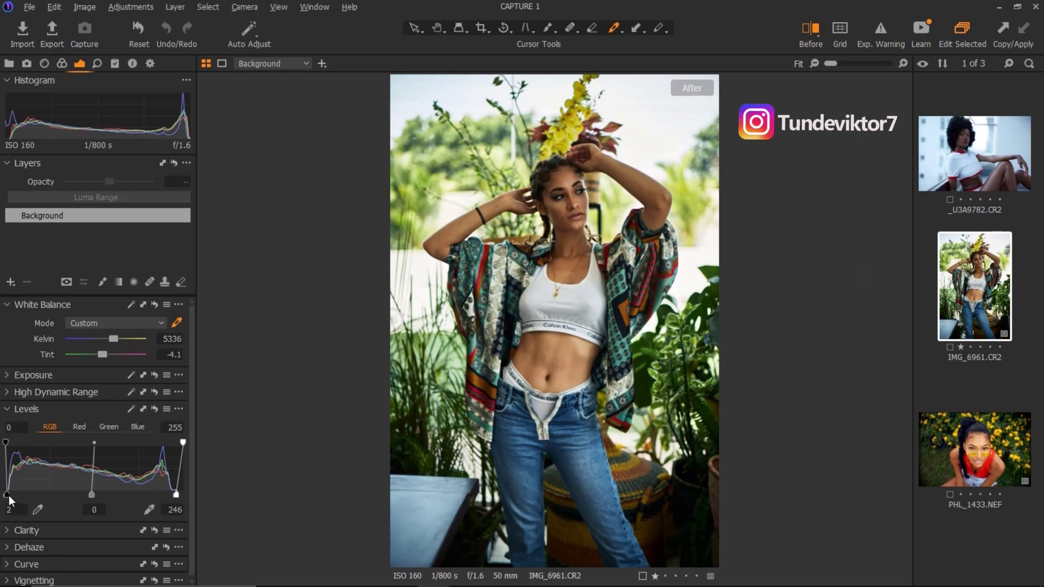
pyautogui.moveTo(174, 494); pyautogui.dragTo(175, 494)
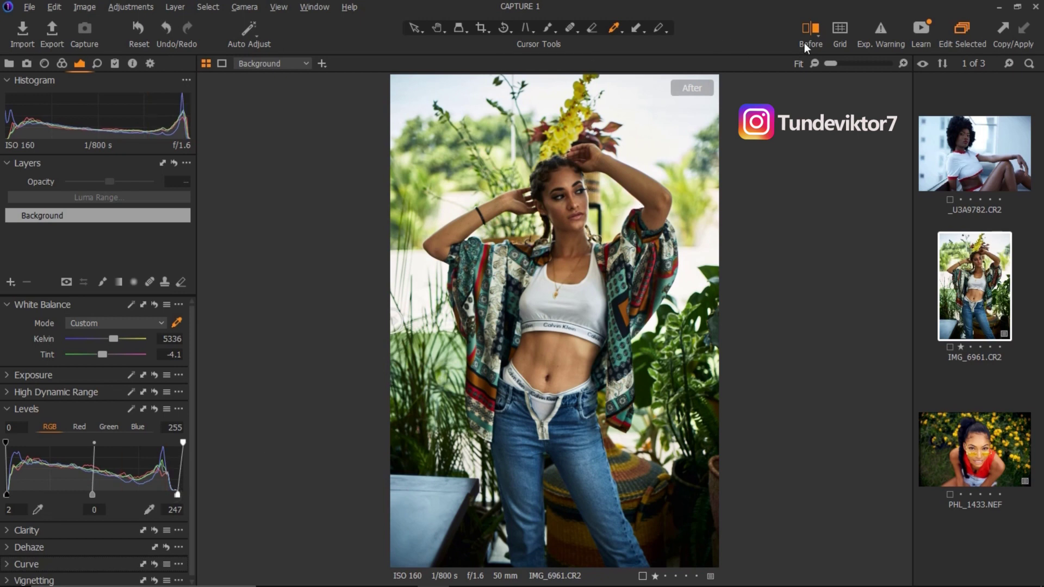
# Sweep the before/after split across the whole photo to review the edit with the adjusted levels.
pyautogui.press('y')
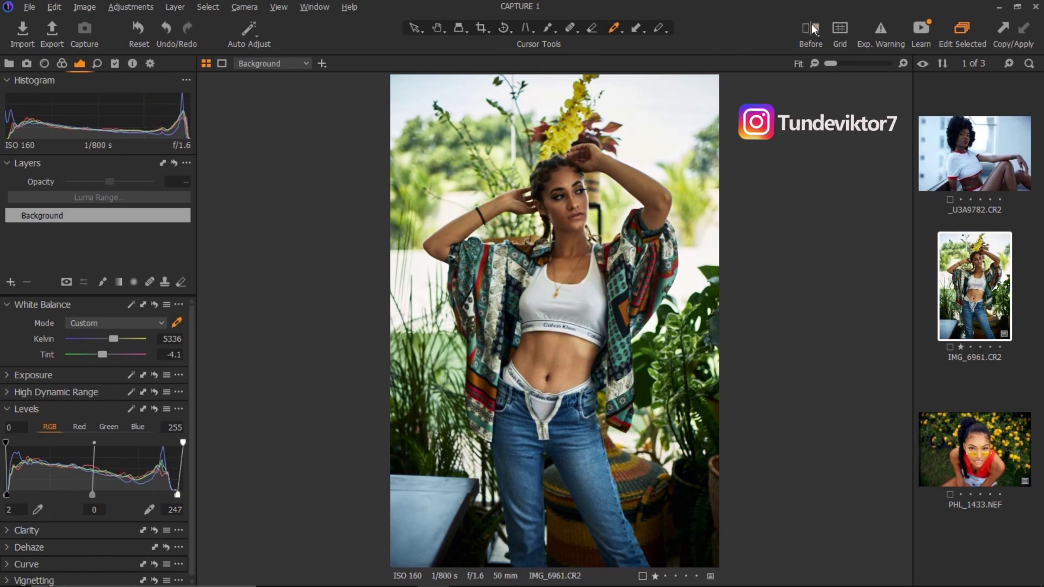
pyautogui.moveTo(564, 326); pyautogui.dragTo(810, 379)
pyautogui.moveTo(705, 357); pyautogui.dragTo(379, 342)
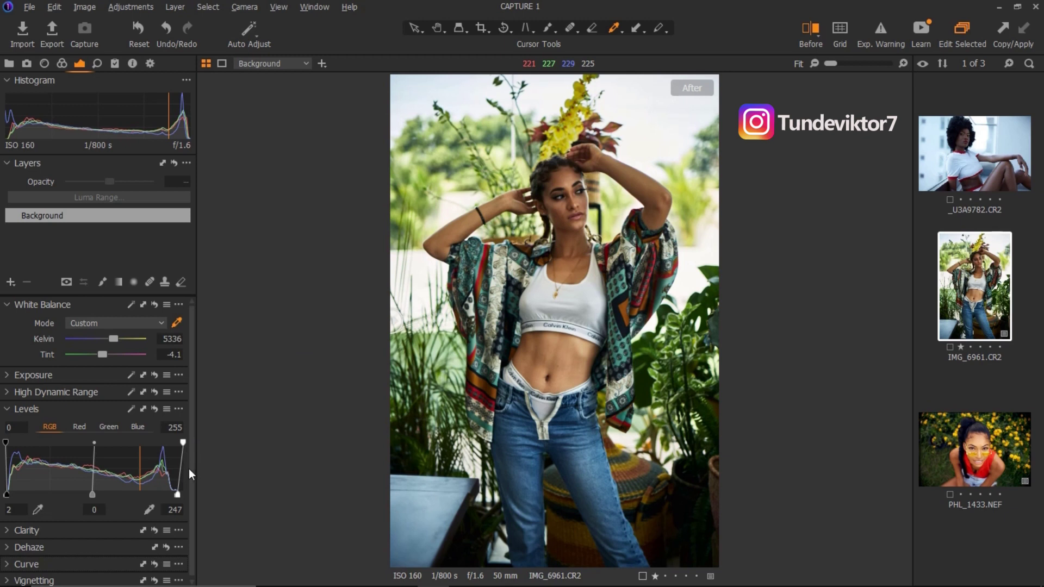
# Collapse the Levels tool and set the exposure Brightness to 7.
pyautogui.click(8, 410)
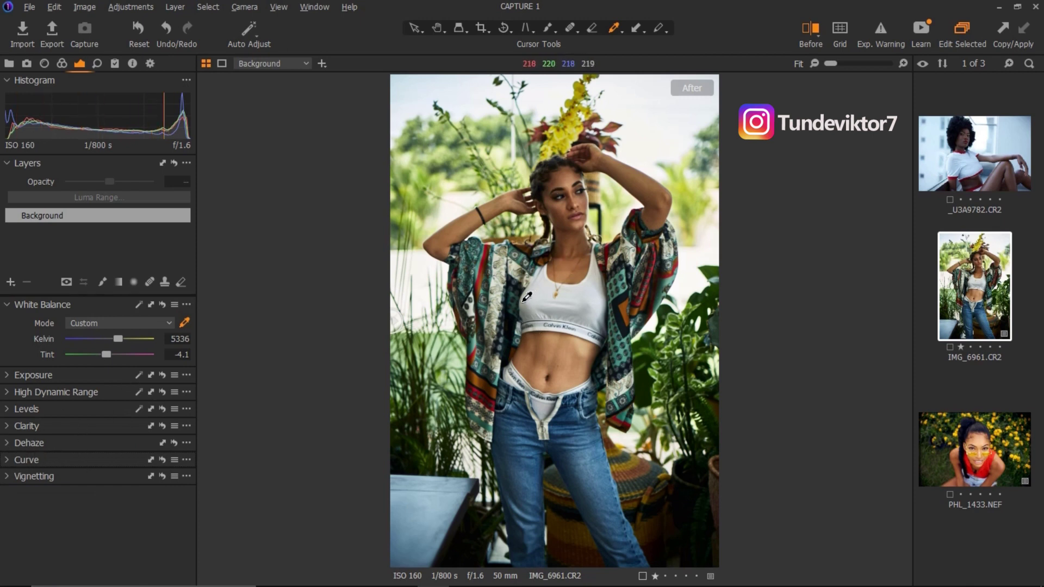
pyautogui.click(9, 376)
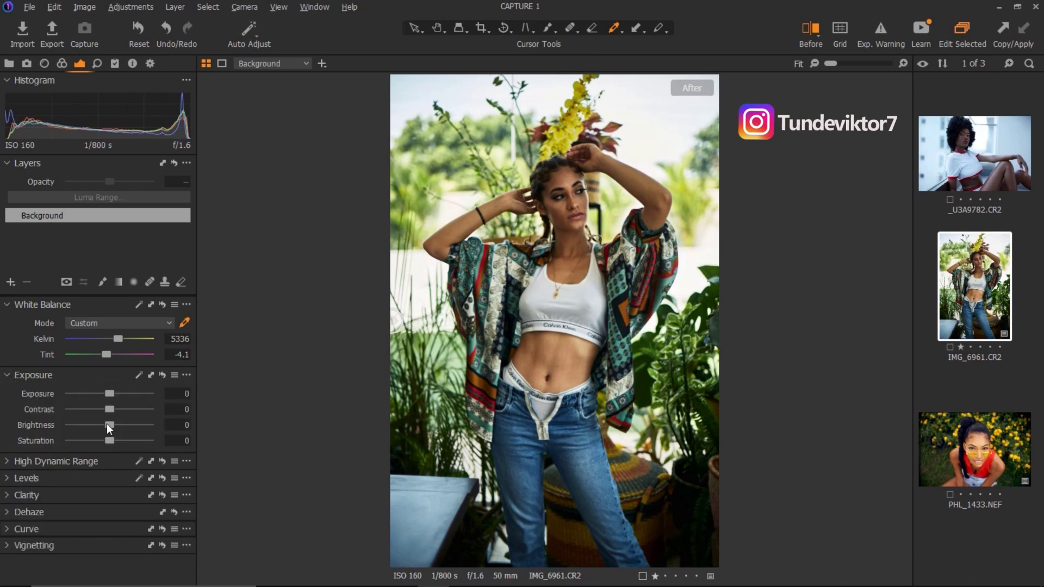
pyautogui.moveTo(110, 425); pyautogui.dragTo(114, 428)
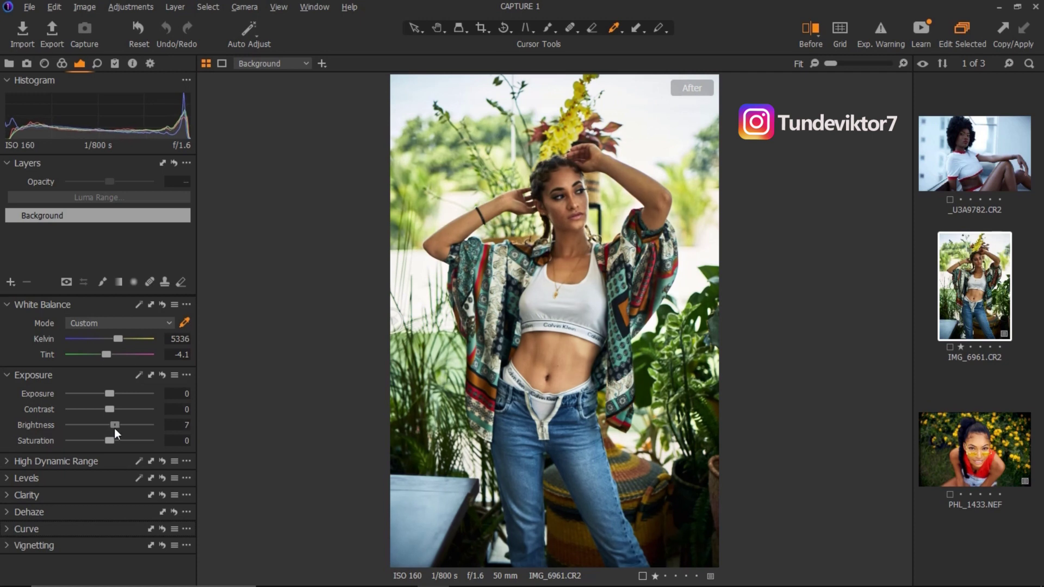
# Set High Dynamic Range to Highlight -89, Shadow 22, White 7 and Black -12, then compare before and after.
pyautogui.click(25, 462)
pyautogui.moveTo(80, 480); pyautogui.dragTo(100, 528)
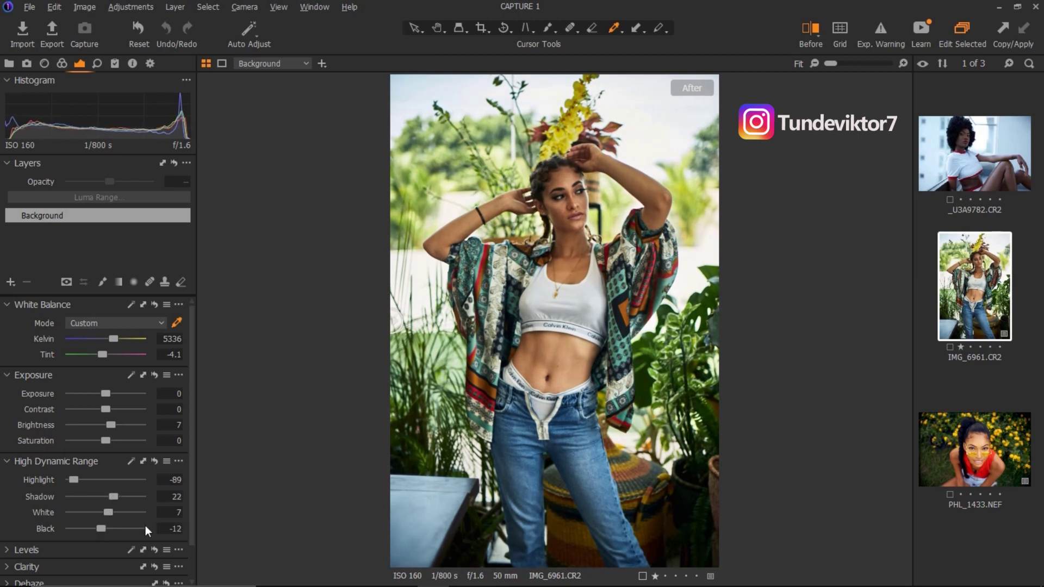
pyautogui.press('y')
# Make the ICC Profile list in Base Characteristics show all available camera profiles.
pyautogui.click(62, 63)
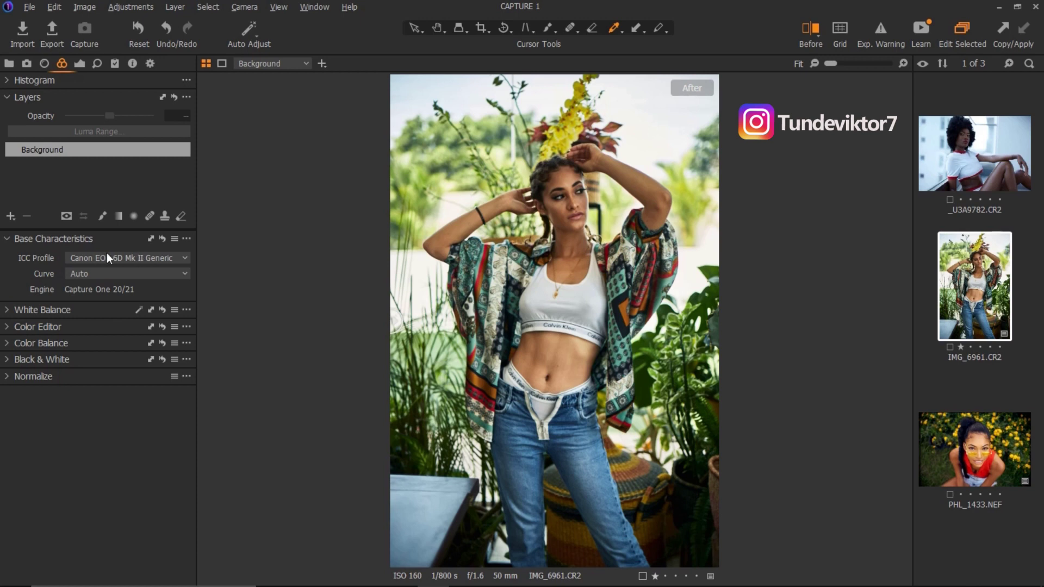
pyautogui.click(128, 254)
pyautogui.click(122, 255)
pyautogui.click(106, 259)
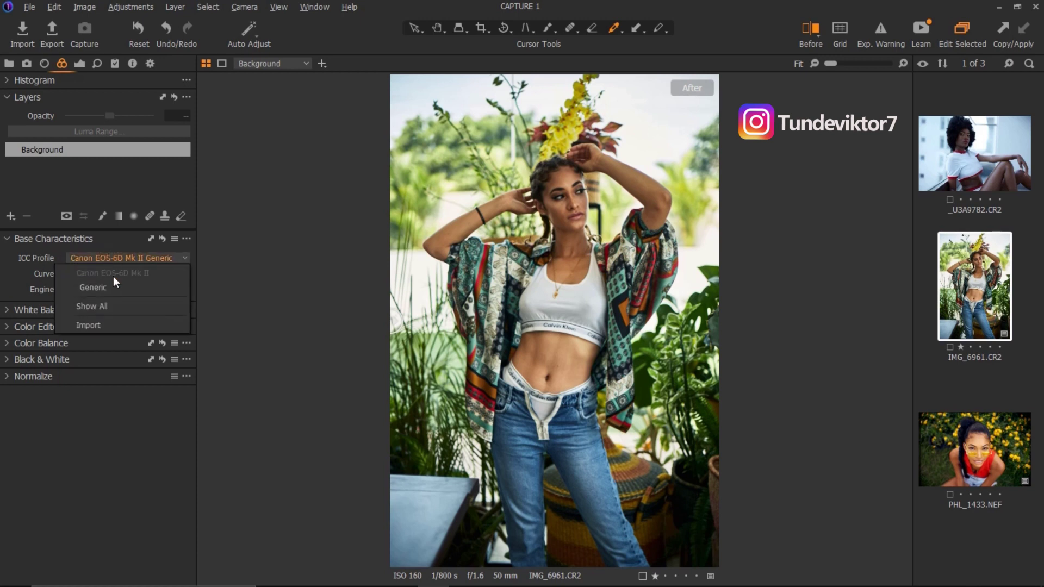
pyautogui.click(119, 259)
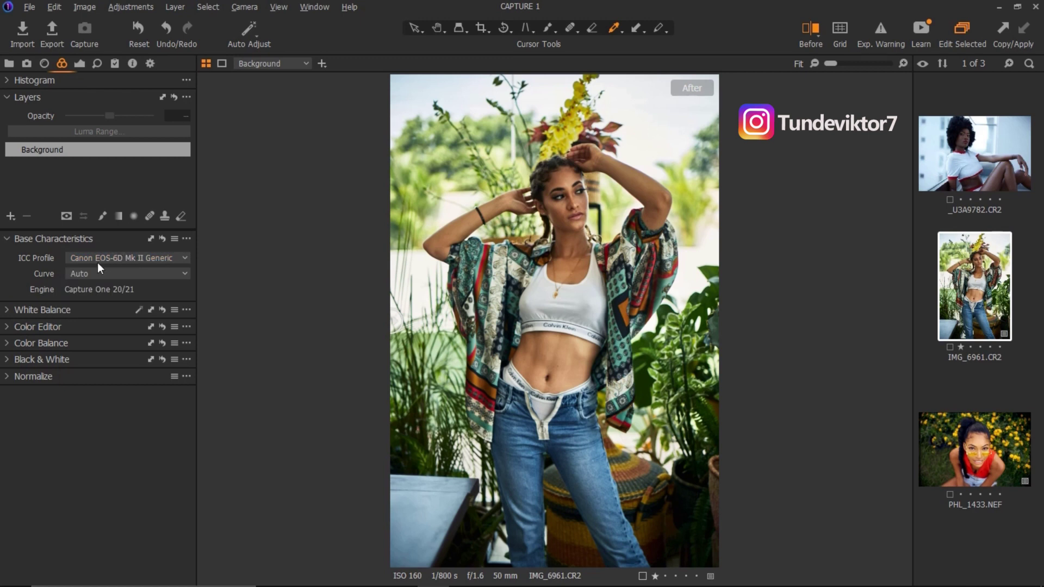
pyautogui.click(139, 256)
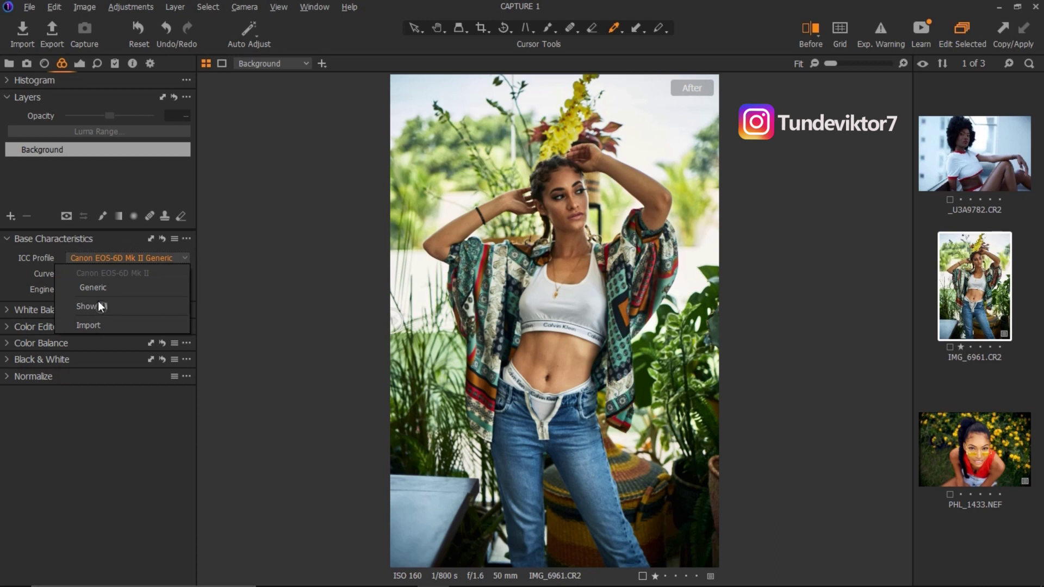
pyautogui.click(104, 305)
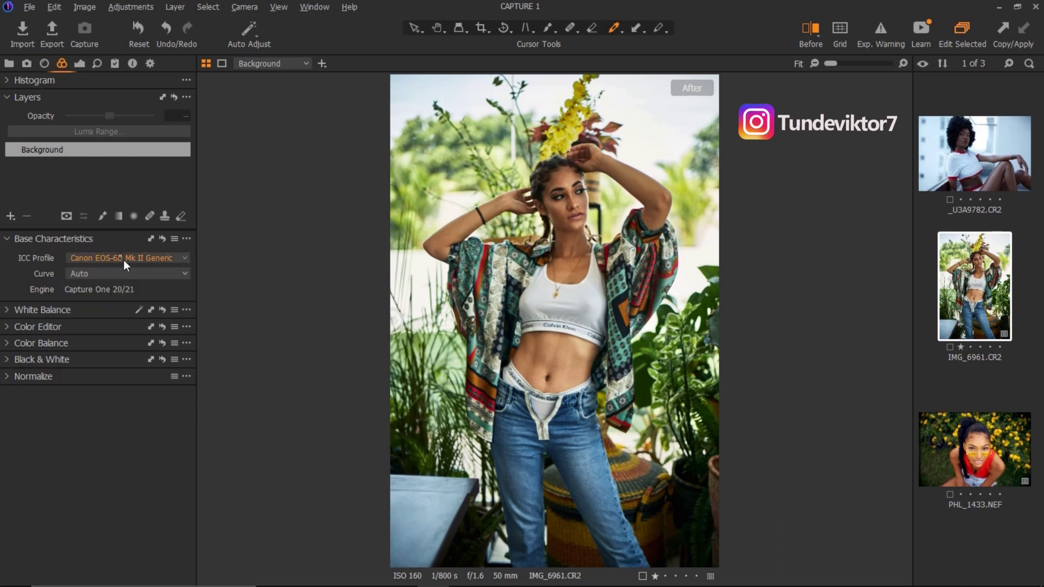
# Browse the Sony and Nikon camera profiles in the ICC Profile list, previewing them on the photo without choosing one.
pyautogui.click(121, 256)
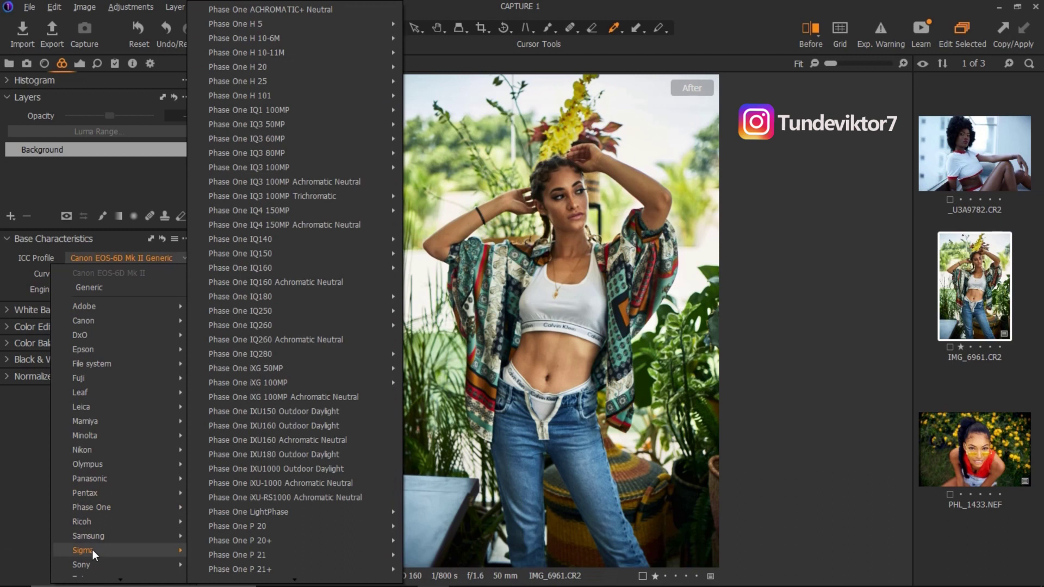
pyautogui.moveTo(96, 561)
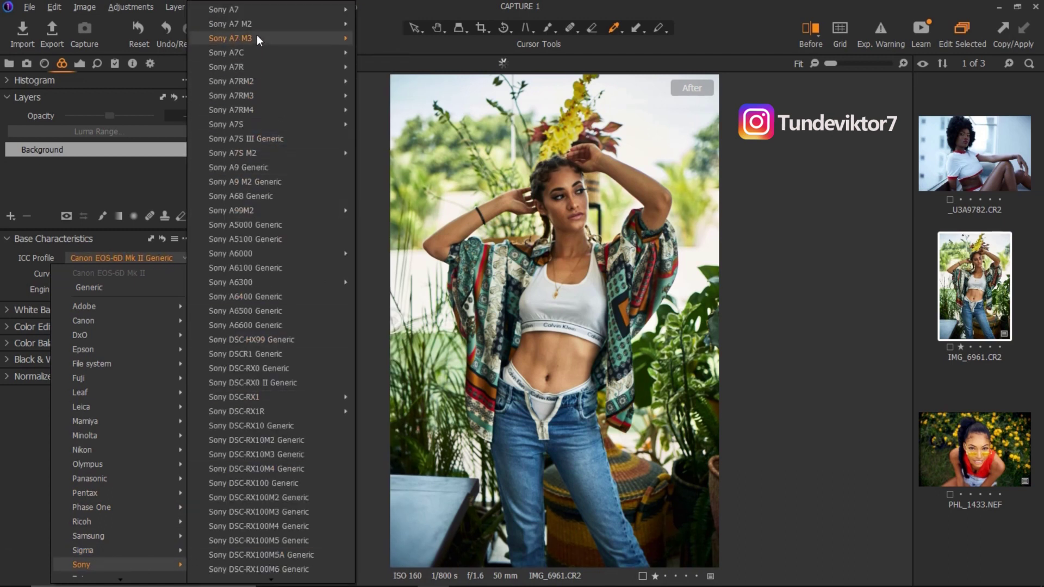
pyautogui.moveTo(255, 13)
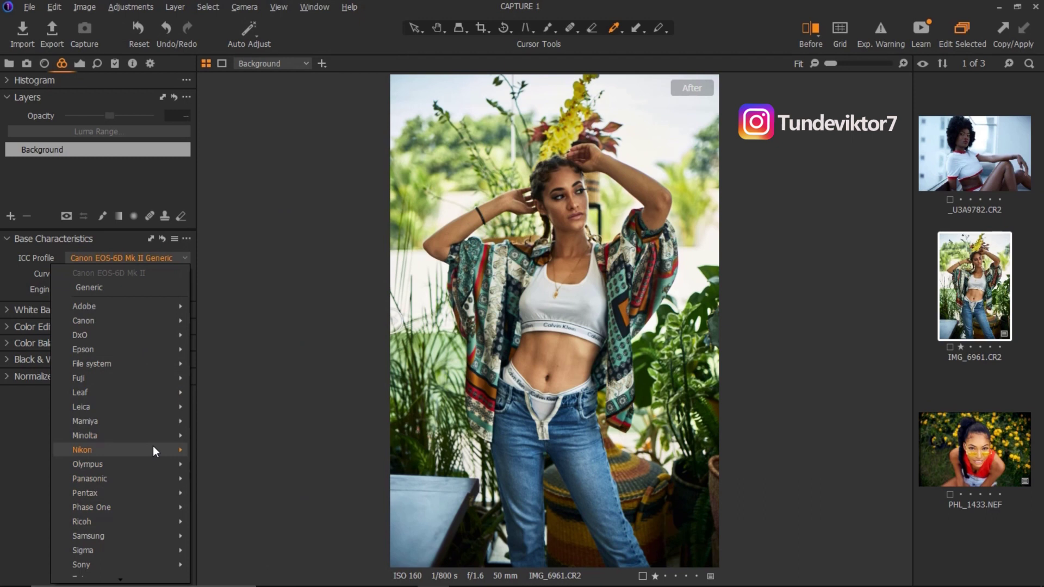
pyautogui.moveTo(153, 450)
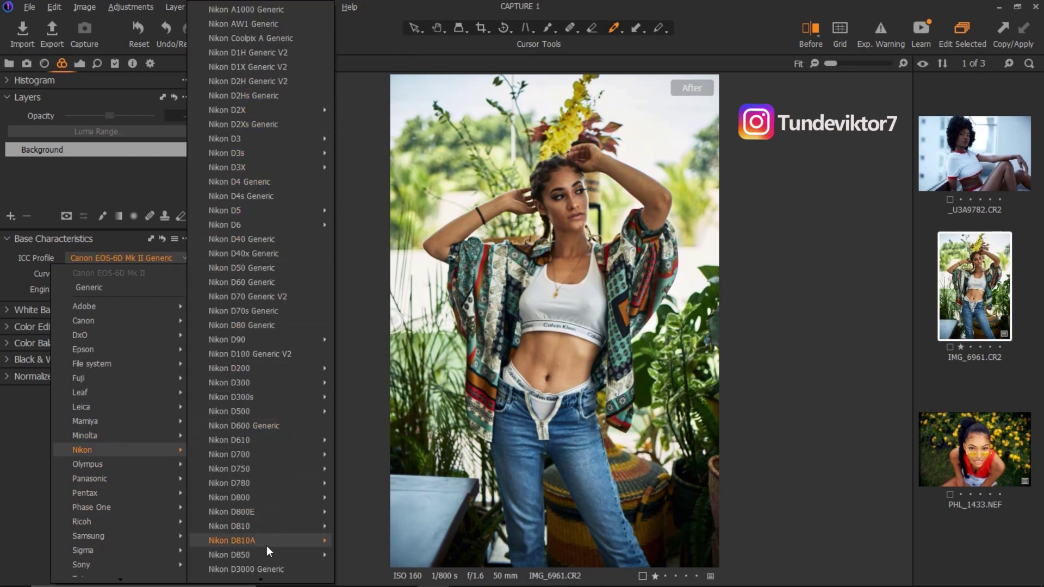
pyautogui.moveTo(296, 555)
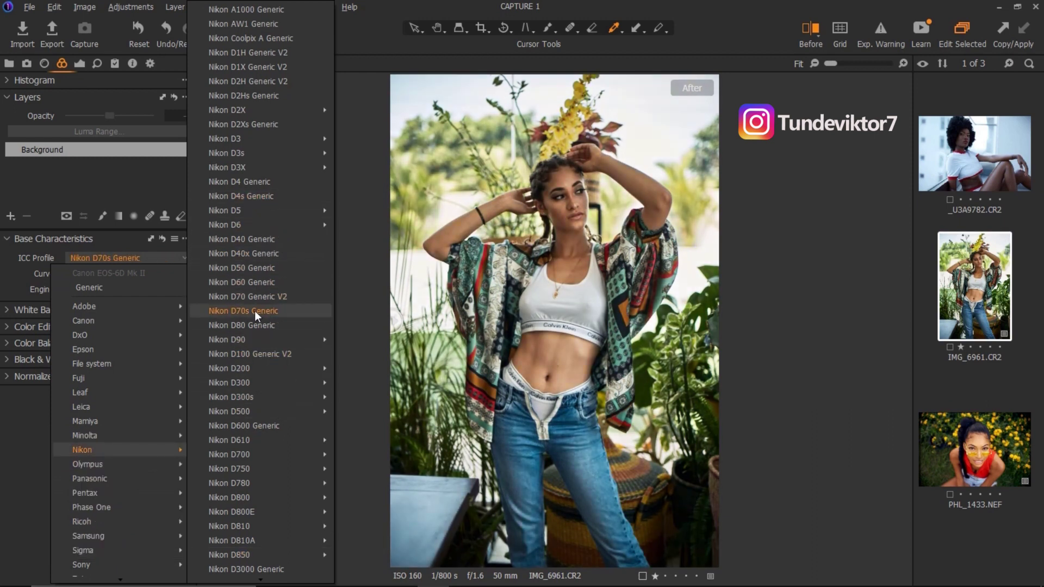
pyautogui.click(174, 260)
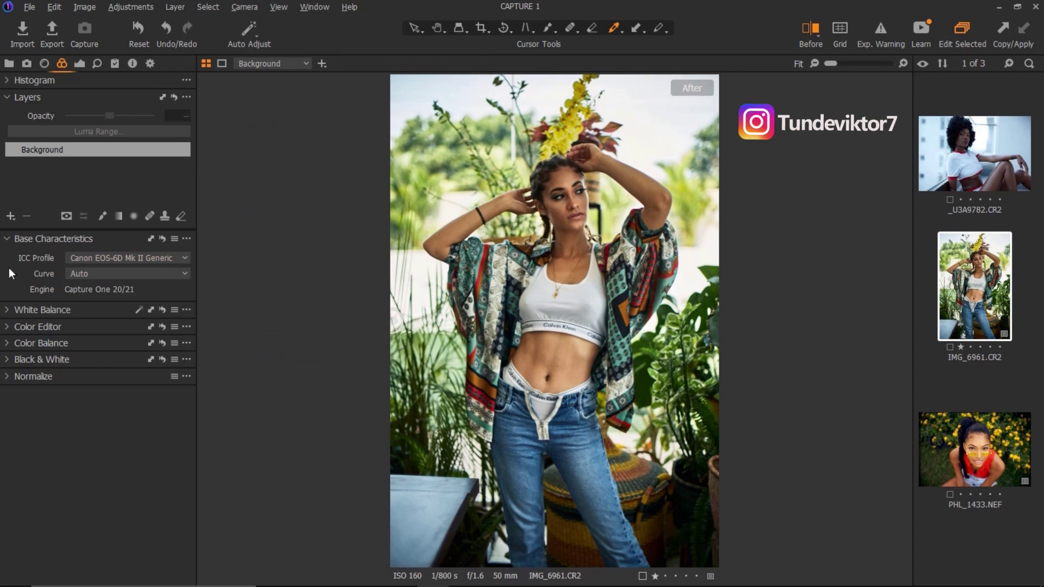
# Check White Balance briefly, collapse it and expand the Color Editor.
pyautogui.click(11, 311)
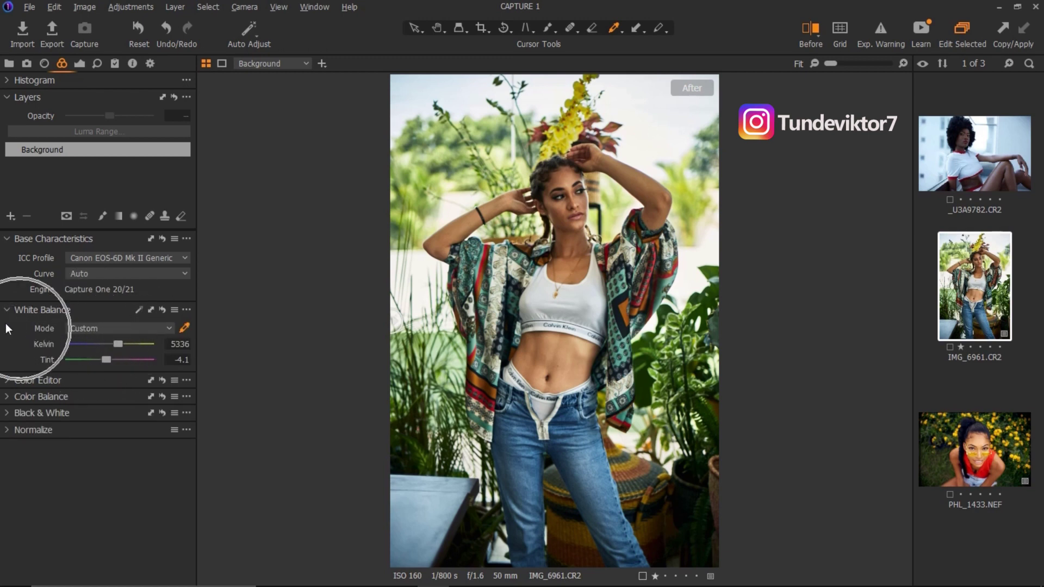
pyautogui.click(12, 308)
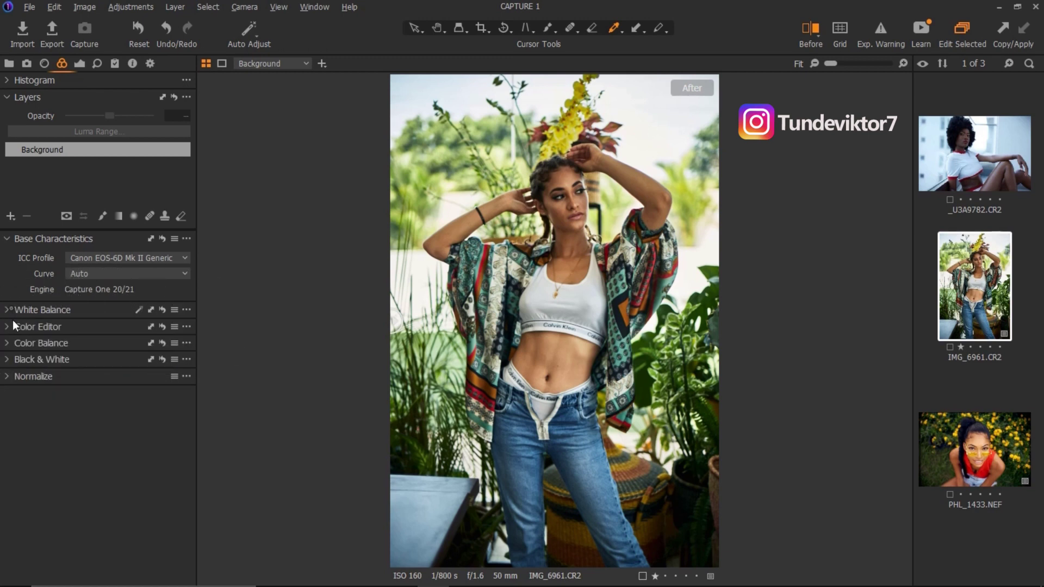
pyautogui.click(12, 328)
pyautogui.click(21, 343)
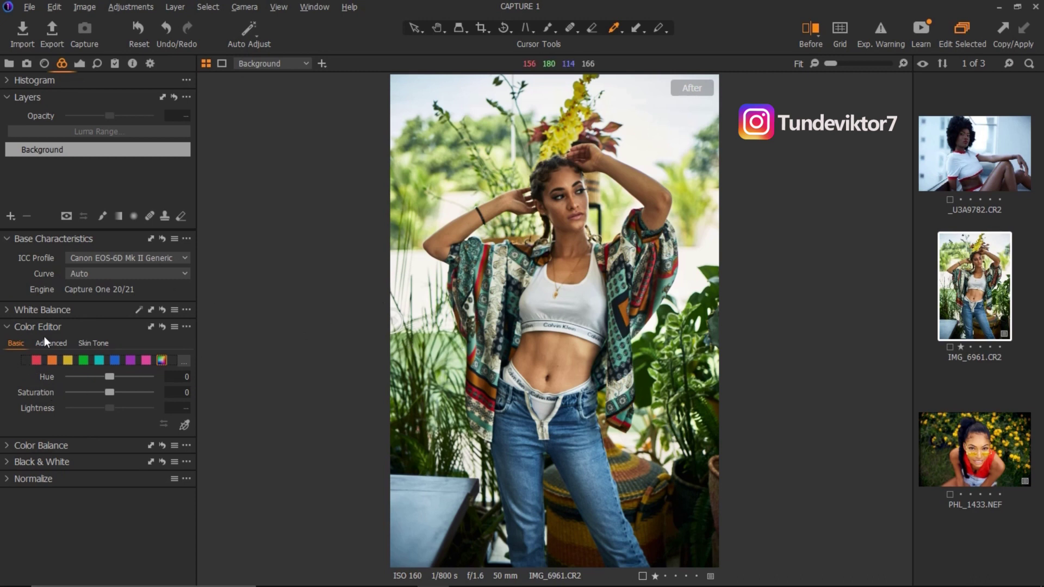
# Try the basic blue range at Hue -2.5, Saturation -60.3 and Lightness 50, then reset the Color Editor.
pyautogui.click(84, 360)
pyautogui.moveTo(109, 379)
pyautogui.mouseDown()
pyautogui.moveTo(71, 377)
pyautogui.moveTo(147, 389)
pyautogui.moveTo(95, 384)
pyautogui.moveTo(118, 390)
pyautogui.moveTo(103, 390)
pyautogui.mouseUp()
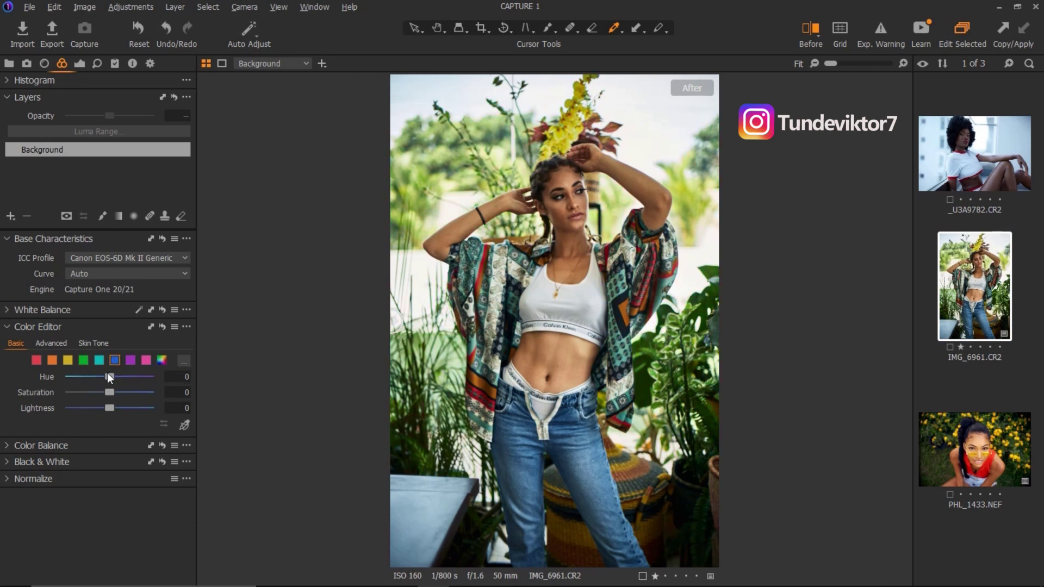
pyautogui.click(116, 361)
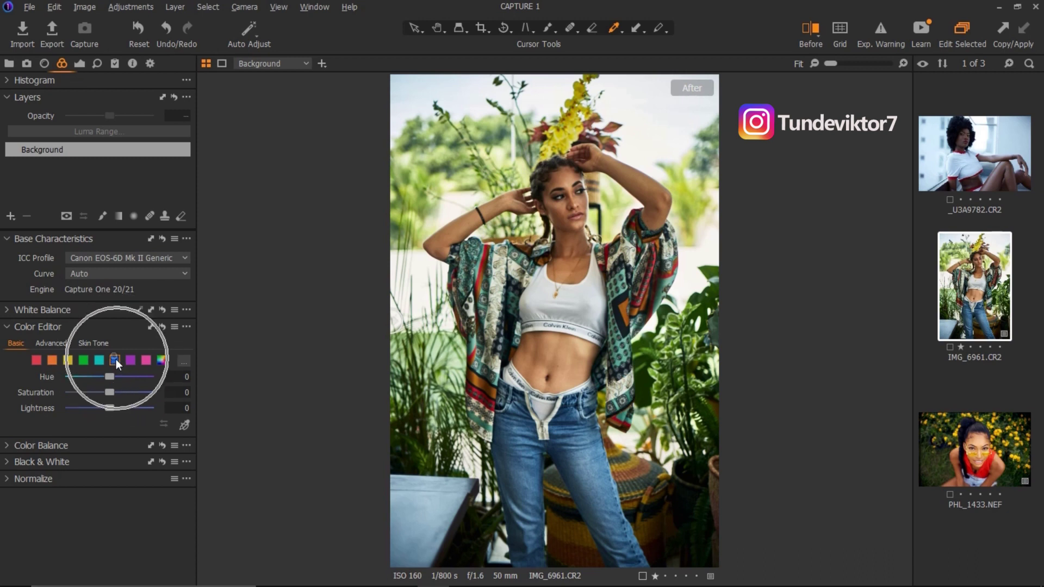
pyautogui.moveTo(110, 377); pyautogui.dragTo(89, 409)
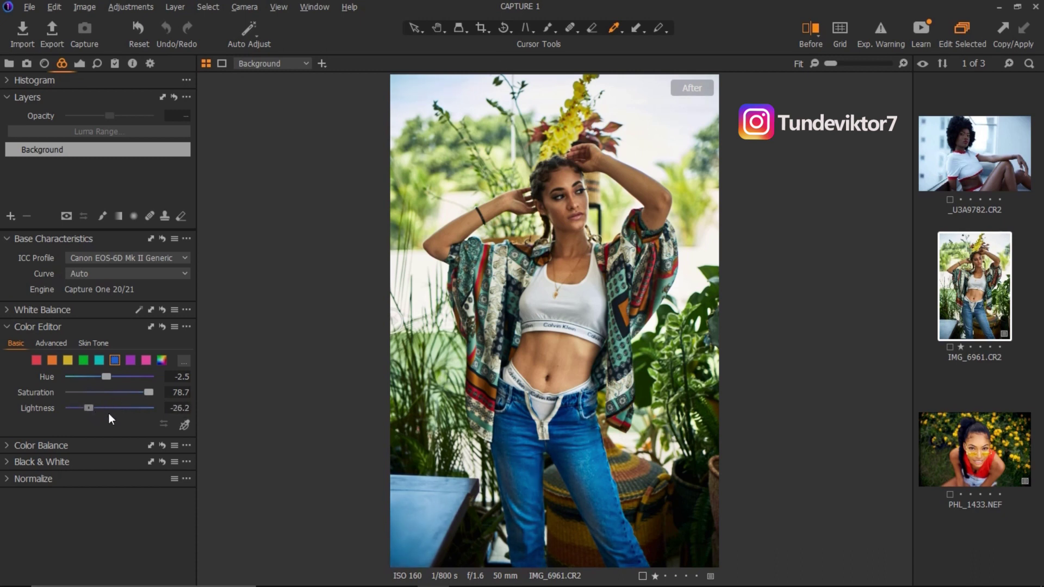
pyautogui.moveTo(152, 393); pyautogui.dragTo(82, 396)
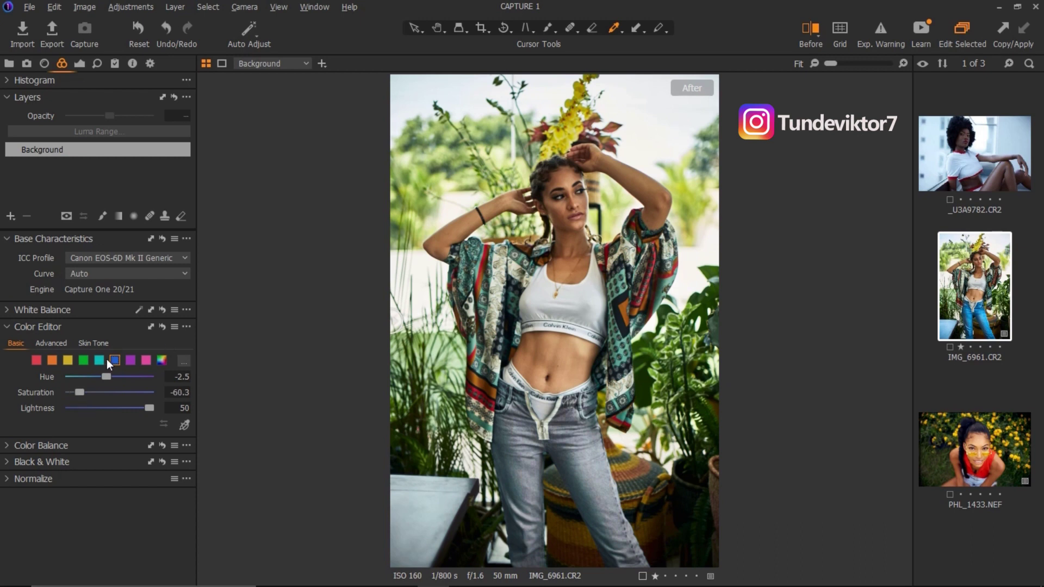
pyautogui.click(162, 326)
# Try shifting the hue and saturation of all colors together, then reset the Color Editor.
pyautogui.click(162, 360)
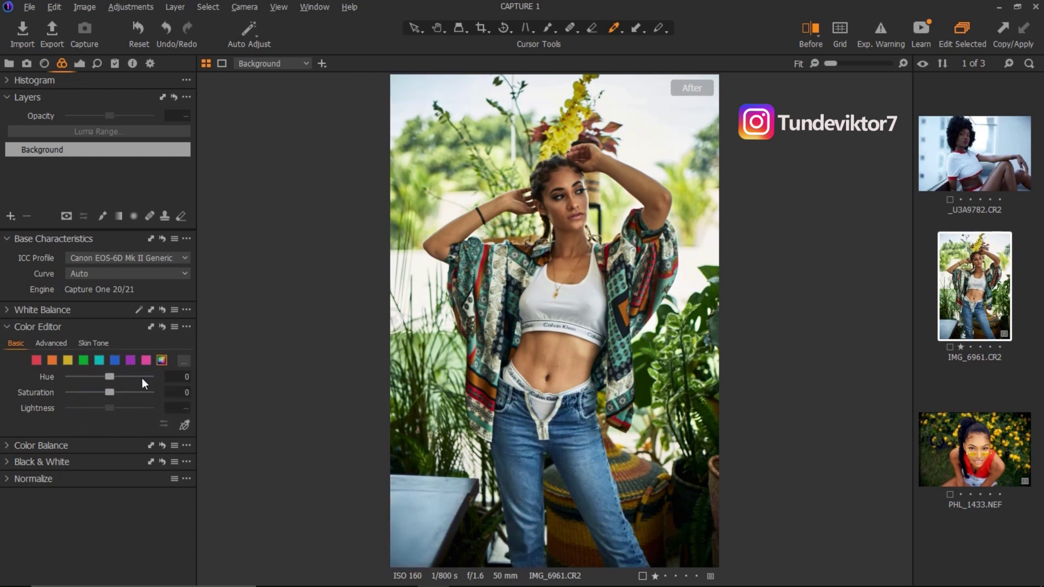
pyautogui.click(161, 362)
pyautogui.click(158, 361)
pyautogui.moveTo(110, 381)
pyautogui.mouseDown()
pyautogui.moveTo(70, 380)
pyautogui.moveTo(152, 393)
pyautogui.moveTo(86, 401)
pyautogui.moveTo(133, 396)
pyautogui.moveTo(115, 395)
pyautogui.mouseUp()
pyautogui.doubleClick(107, 375)
pyautogui.click(159, 359)
pyautogui.click(163, 327)
# Sample the dark green foliage beside the woman as a color range in the Advanced Color Editor.
pyautogui.click(45, 356)
pyautogui.click(53, 344)
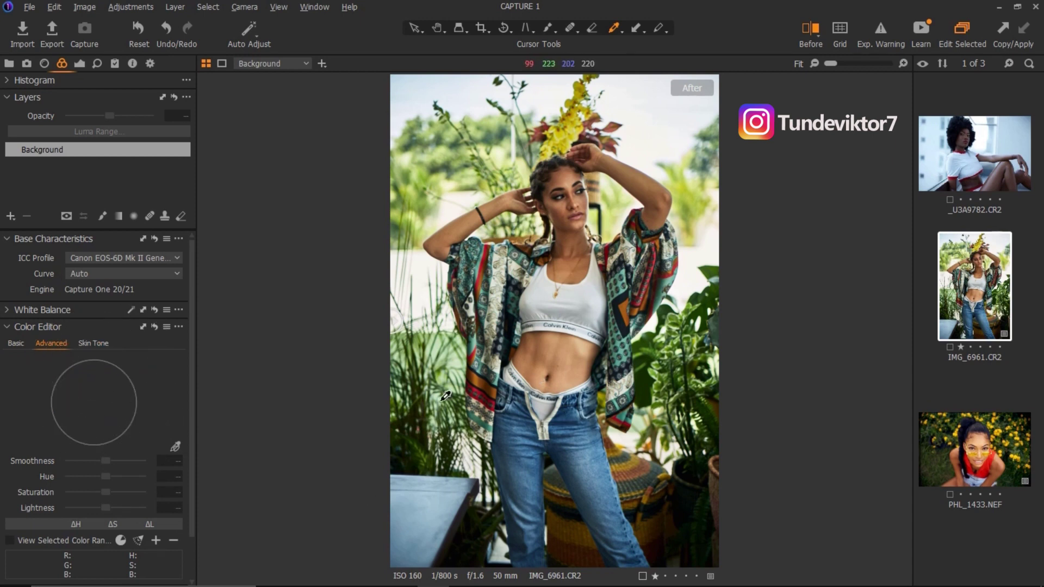
pyautogui.click(176, 449)
pyautogui.click(48, 341)
pyautogui.click(177, 447)
pyautogui.press('ctrl')
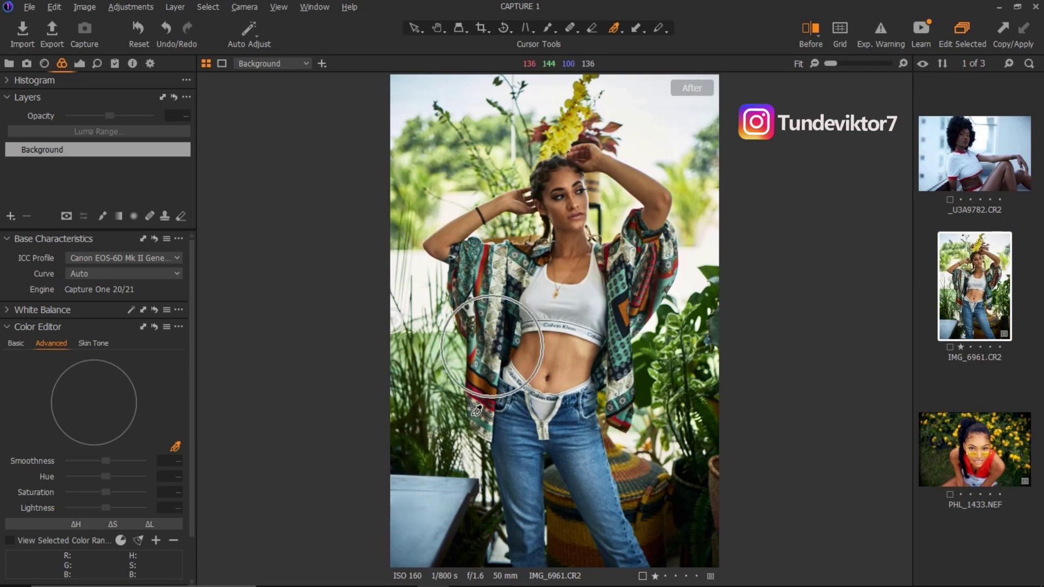
pyautogui.click(425, 446)
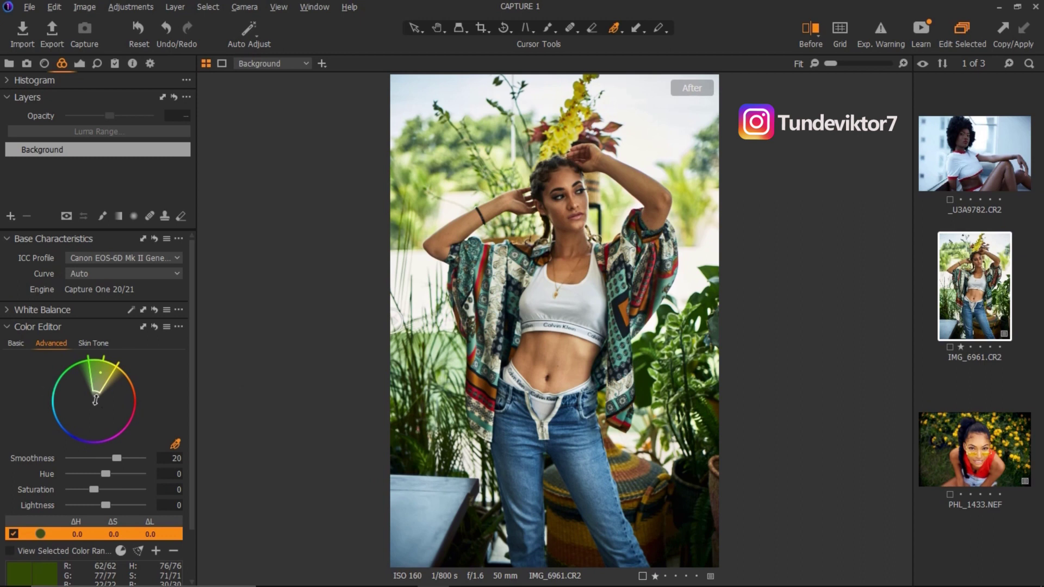
# Set the sampled green to Hue -11.5, Saturation 13.6, Lightness -32.7 and Smoothness 1, and narrow its range on the color wheel.
pyautogui.press('ctrl')
pyautogui.moveTo(101, 475)
pyautogui.mouseDown()
pyautogui.moveTo(78, 478)
pyautogui.moveTo(125, 479)
pyautogui.moveTo(77, 481)
pyautogui.moveTo(148, 480)
pyautogui.moveTo(83, 476)
pyautogui.moveTo(80, 485)
pyautogui.moveTo(130, 487)
pyautogui.moveTo(74, 492)
pyautogui.moveTo(123, 506)
pyautogui.moveTo(97, 507)
pyautogui.moveTo(91, 478)
pyautogui.mouseUp()
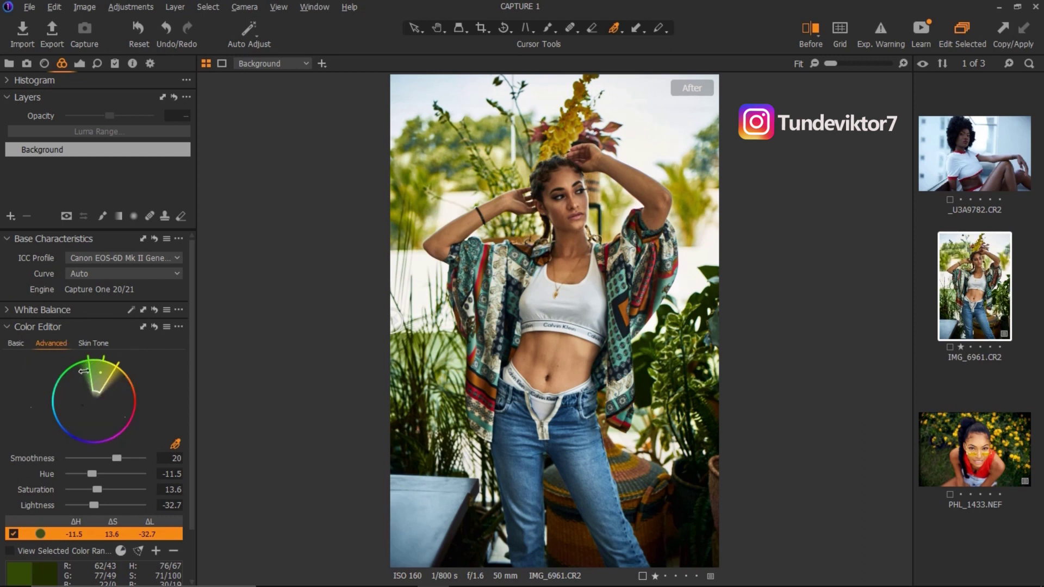
pyautogui.click(125, 450)
pyautogui.click(116, 458)
pyautogui.moveTo(114, 456); pyautogui.dragTo(50, 462)
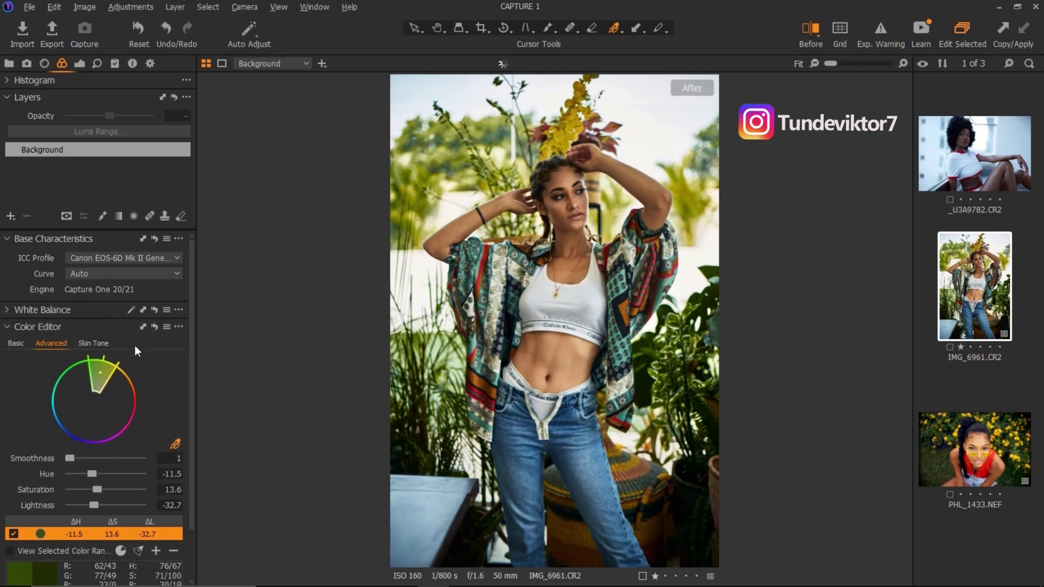
pyautogui.moveTo(116, 372); pyautogui.dragTo(98, 357)
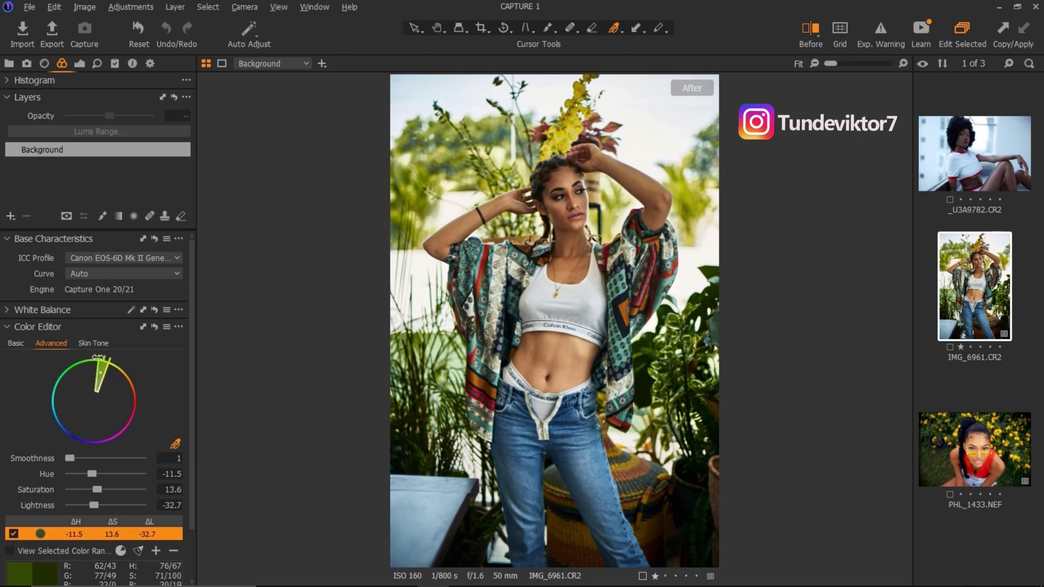
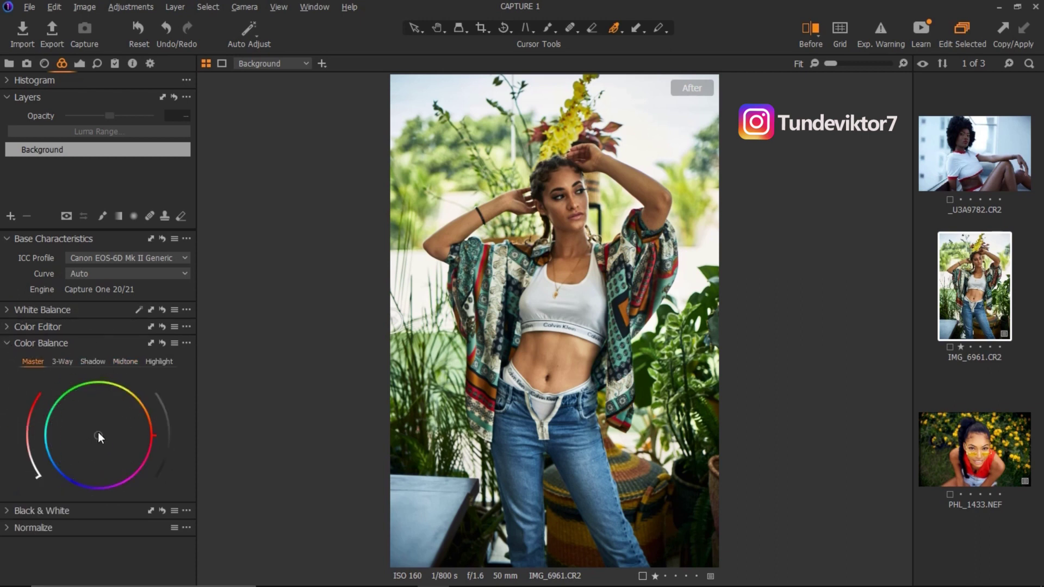
# Tint the shadows slightly blue in Color Balance.
pyautogui.moveTo(103, 434)
pyautogui.mouseDown()
pyautogui.moveTo(97, 426)
pyautogui.moveTo(120, 409)
pyautogui.moveTo(110, 395)
pyautogui.moveTo(82, 400)
pyautogui.moveTo(67, 443)
pyautogui.moveTo(76, 472)
pyautogui.moveTo(129, 462)
pyautogui.moveTo(142, 427)
pyautogui.moveTo(98, 413)
pyautogui.moveTo(98, 434)
pyautogui.mouseUp()
pyautogui.click(94, 362)
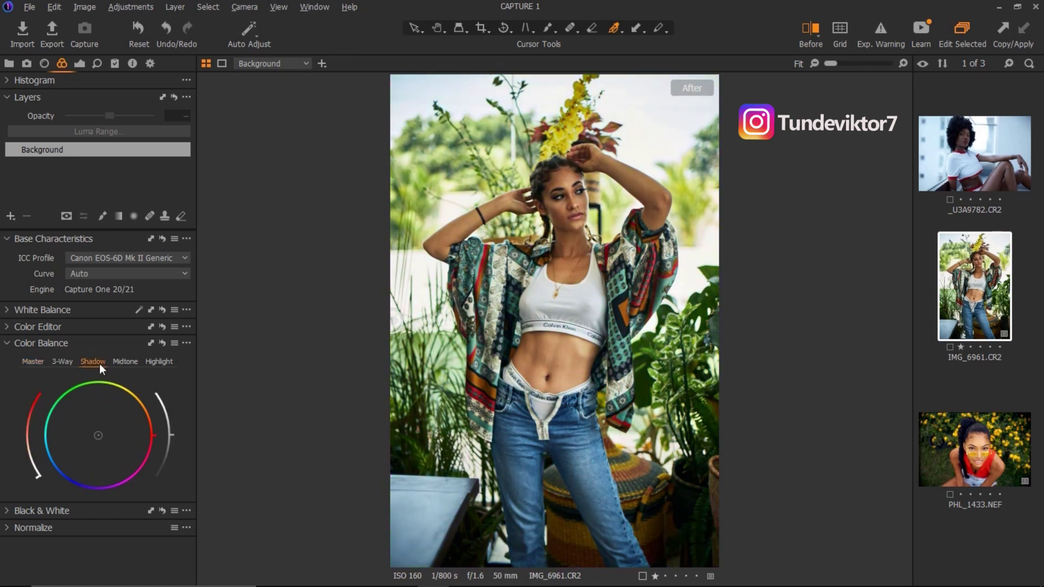
pyautogui.click(161, 363)
pyautogui.click(94, 363)
pyautogui.moveTo(97, 435); pyautogui.dragTo(93, 443)
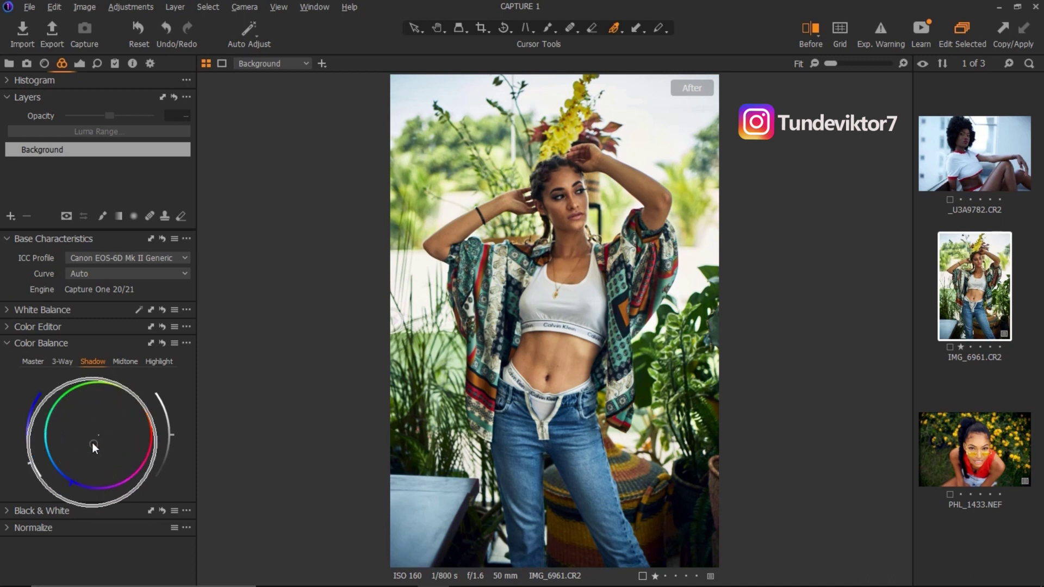
pyautogui.moveTo(87, 453)
pyautogui.mouseDown()
pyautogui.moveTo(74, 474)
pyautogui.moveTo(90, 444)
pyautogui.mouseUp()
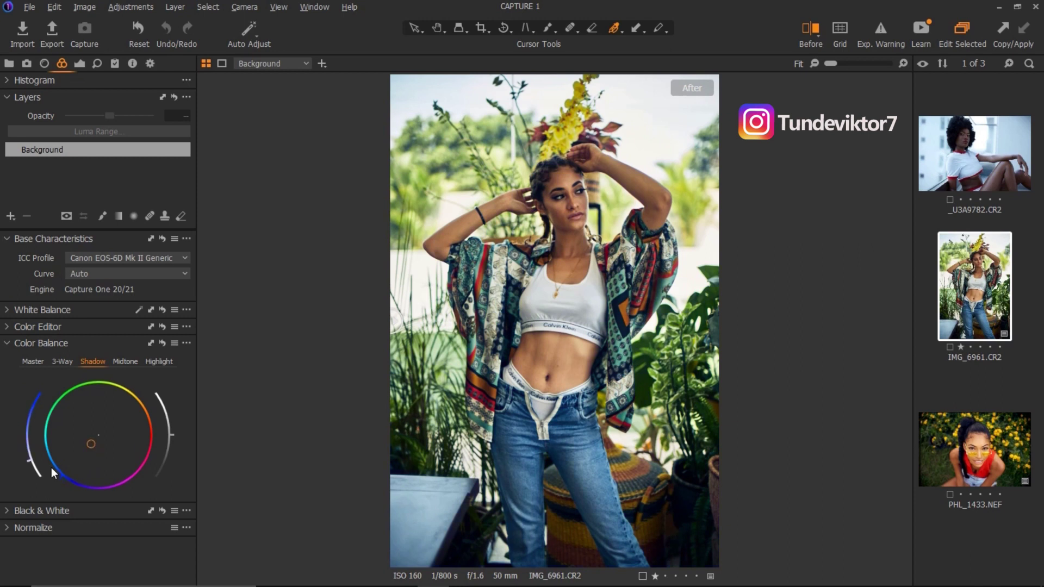
# Fine-tune the saturation and lightness of the blue shadow tint.
pyautogui.press('ctrl')
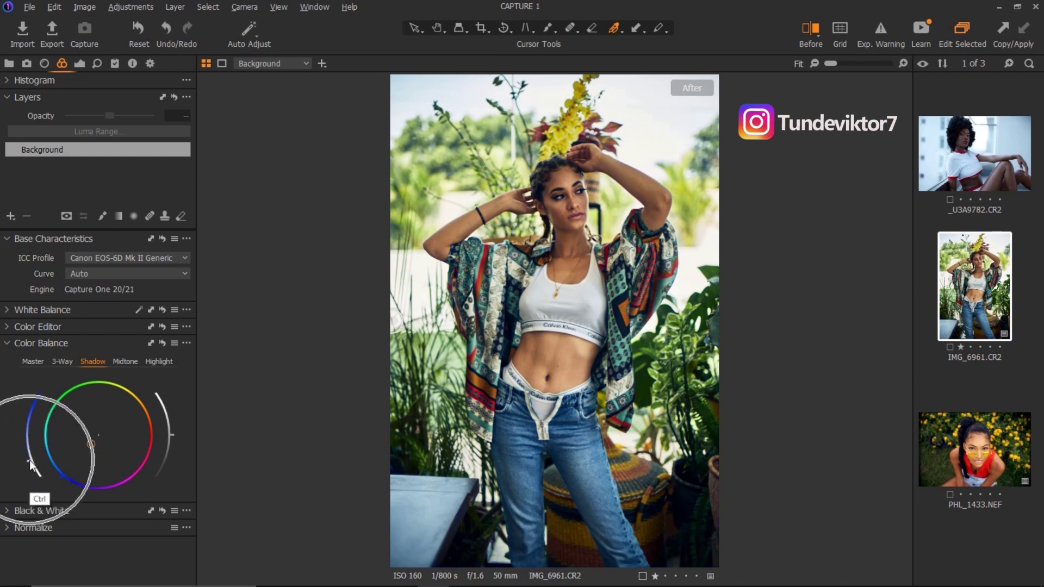
pyautogui.moveTo(30, 459)
pyautogui.mouseDown()
pyautogui.moveTo(31, 406)
pyautogui.moveTo(28, 463)
pyautogui.mouseUp()
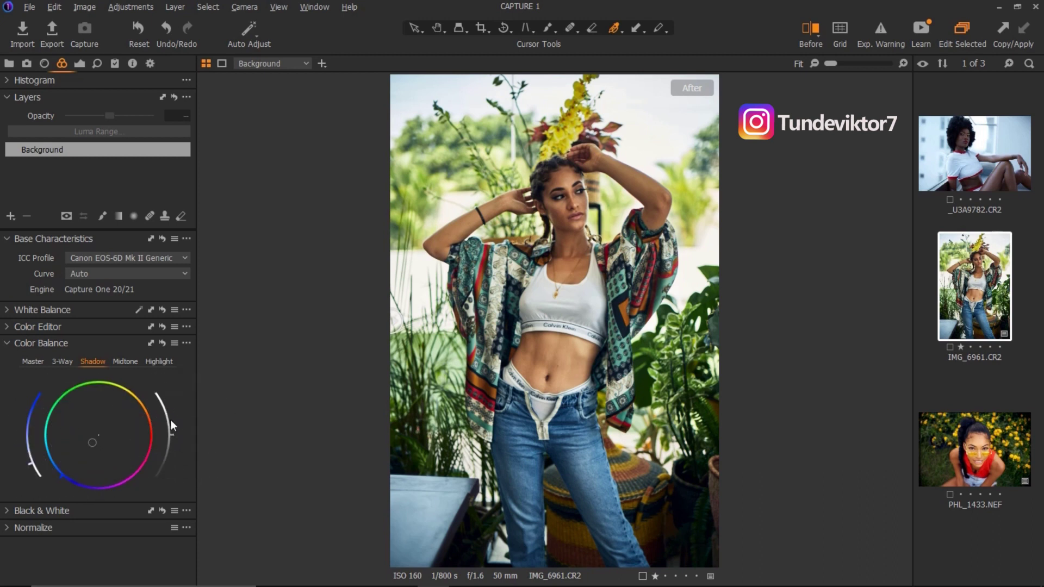
pyautogui.moveTo(174, 420)
pyautogui.mouseDown()
pyautogui.moveTo(161, 386)
pyautogui.moveTo(172, 421)
pyautogui.moveTo(159, 481)
pyautogui.moveTo(190, 431)
pyautogui.mouseUp()
# Tint the Color Balance highlights slightly warm yellow and adjust their saturation and lightness.
pyautogui.click(159, 362)
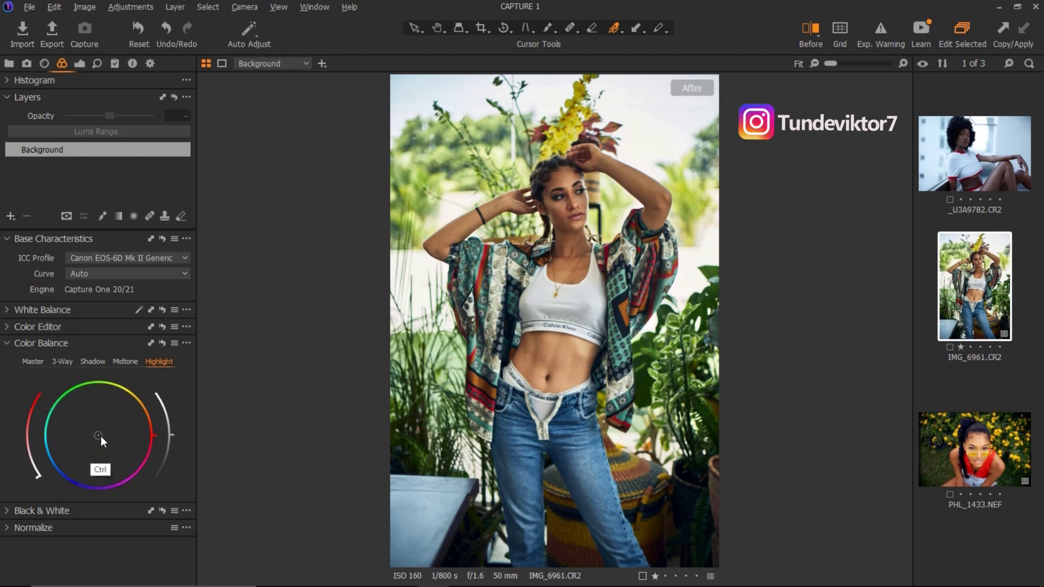
pyautogui.moveTo(99, 435); pyautogui.dragTo(106, 427)
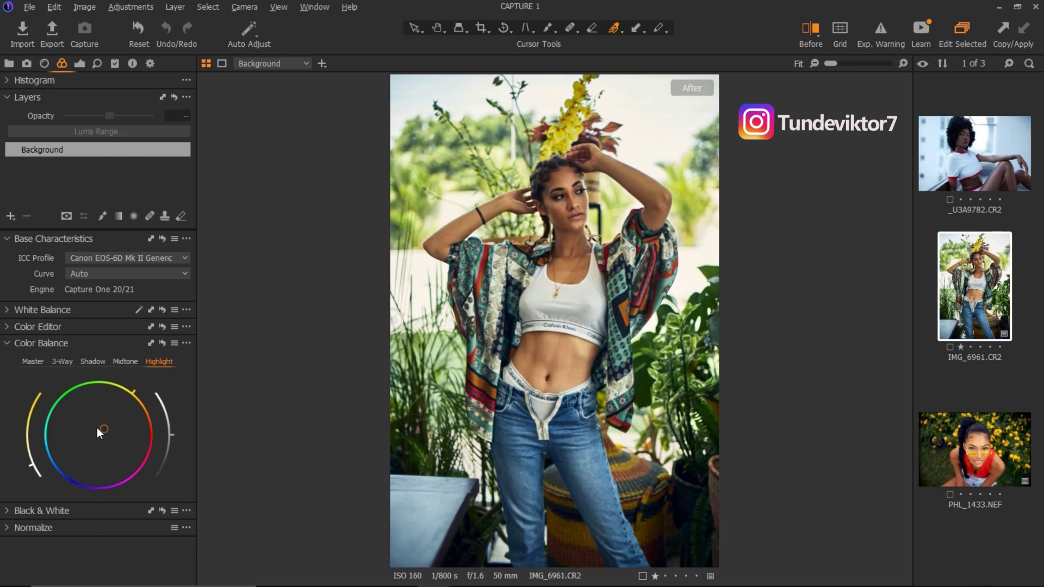
pyautogui.moveTo(31, 465)
pyautogui.mouseDown()
pyautogui.moveTo(25, 426)
pyautogui.moveTo(20, 446)
pyautogui.mouseUp()
pyautogui.hotkey('ctrl', 'z')
pyautogui.moveTo(172, 427); pyautogui.dragTo(170, 443)
# Tint the Color Balance midtones slightly warm orange and adjust the tint's saturation.
pyautogui.click(132, 362)
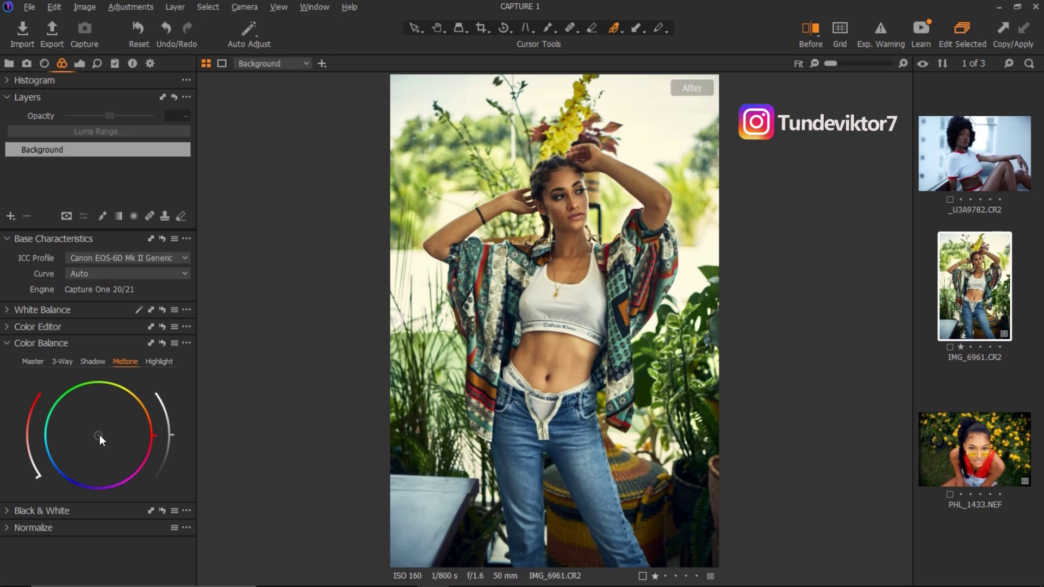
pyautogui.moveTo(100, 433); pyautogui.dragTo(110, 429)
pyautogui.moveTo(31, 462); pyautogui.dragTo(25, 453)
# Compare the portrait with and without the Color Balance tints, and sweep a before/after split across the whole image.
pyautogui.keyDown('alt'); pyautogui.click(162, 345); pyautogui.keyUp('alt')
pyautogui.keyDown('alt'); pyautogui.click(161, 345); pyautogui.keyUp('alt')
pyautogui.keyDown('alt'); pyautogui.click(160, 346); pyautogui.keyUp('alt')
pyautogui.click(811, 32)
pyautogui.moveTo(662, 338); pyautogui.dragTo(231, 361)
# Review the shadow, midtone and highlight tints together in the 3-Way view and the shadow and highlight wheels individually.
pyautogui.click(62, 362)
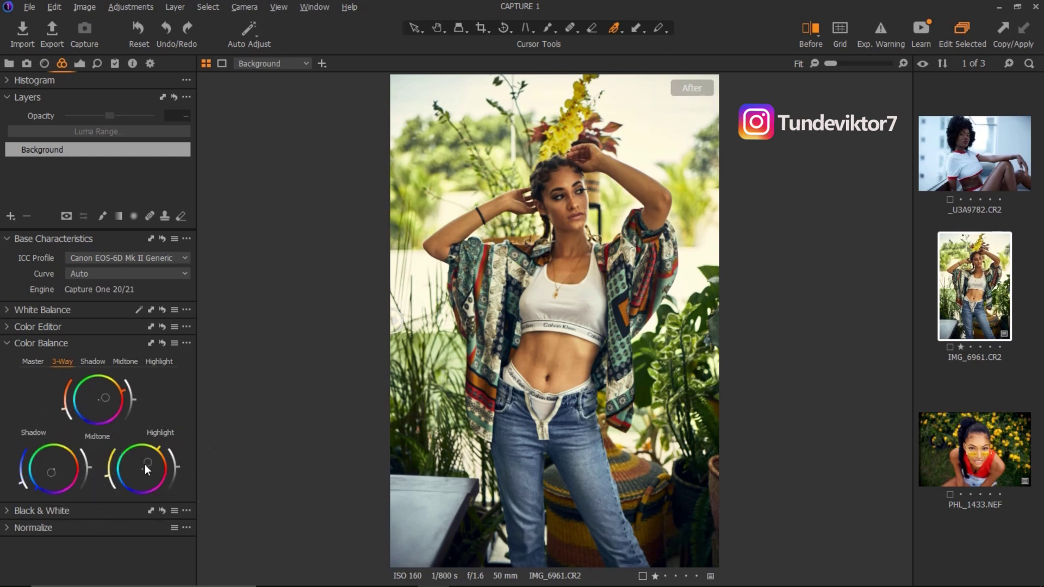
pyautogui.click(99, 362)
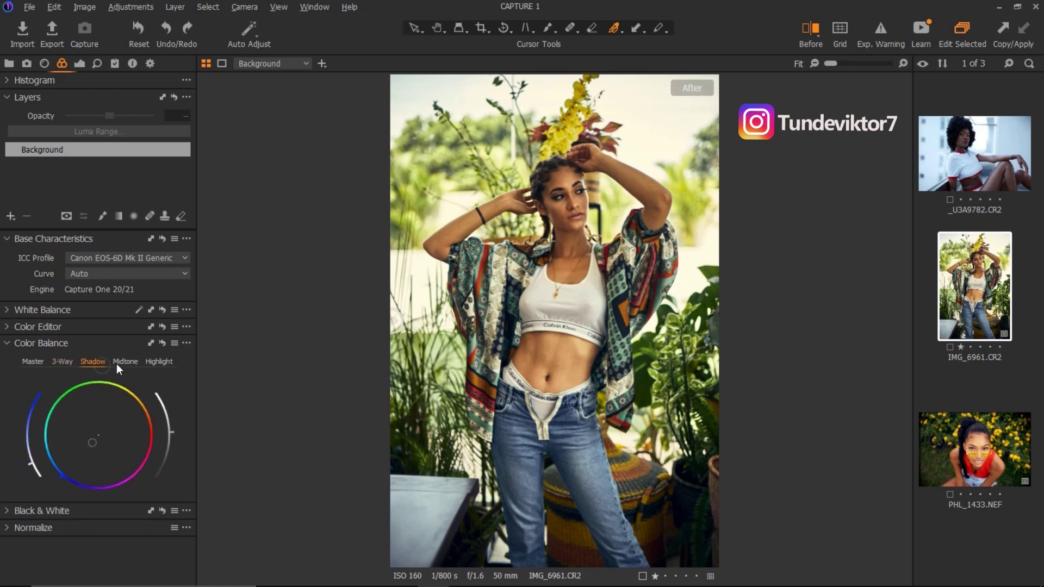
pyautogui.click(159, 361)
pyautogui.click(69, 364)
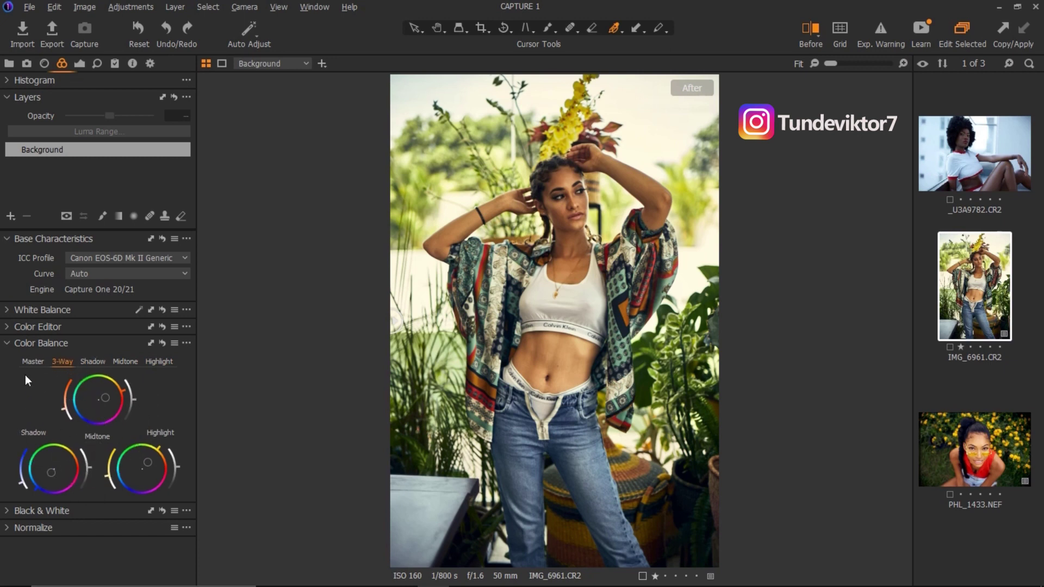
# Try the black and white conversion on the portrait, switch it off again and return to Color Balance.
pyautogui.click(9, 343)
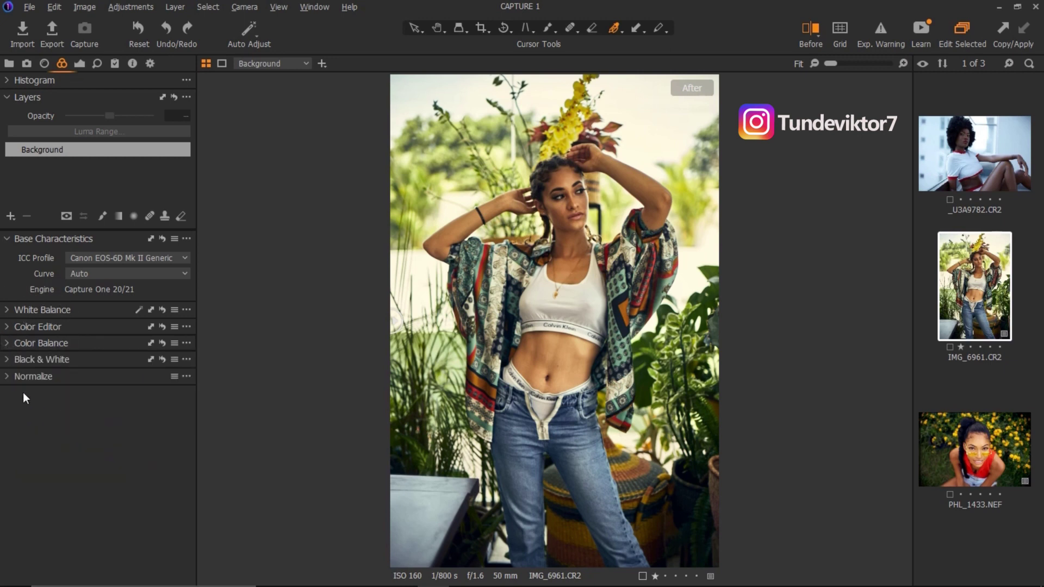
pyautogui.click(8, 358)
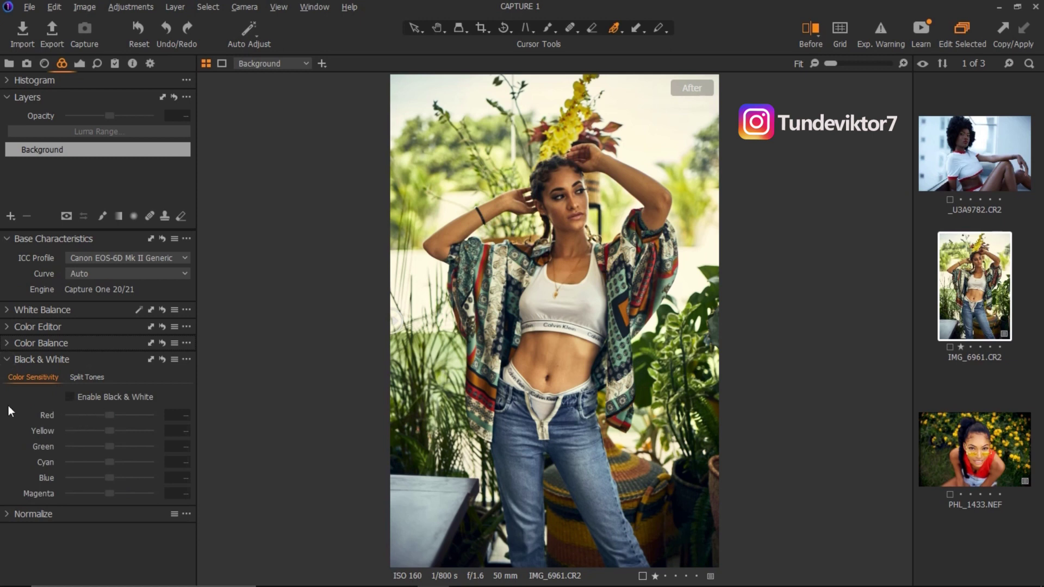
pyautogui.click(69, 397)
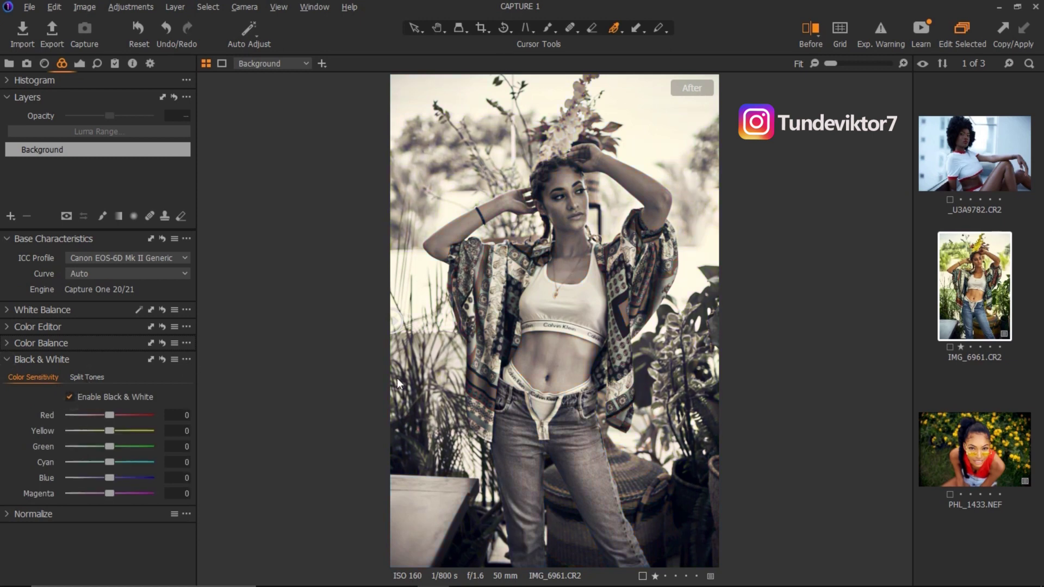
pyautogui.click(69, 397)
pyautogui.click(8, 359)
pyautogui.click(6, 343)
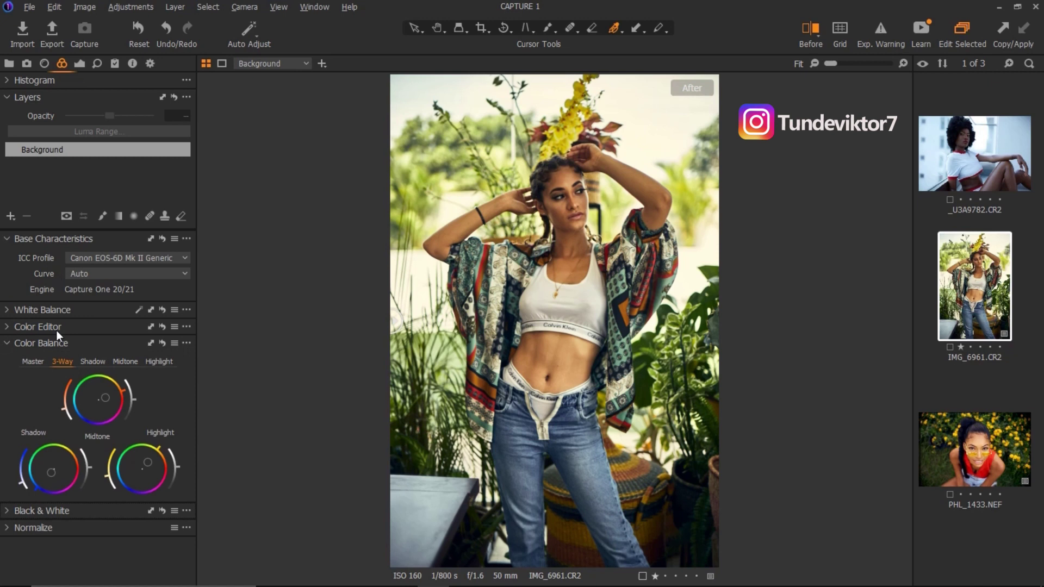
# Shift the greens in the basic Color Editor to Hue -21.3, Saturation -2.9 and Lightness 0.9.
pyautogui.click(12, 329)
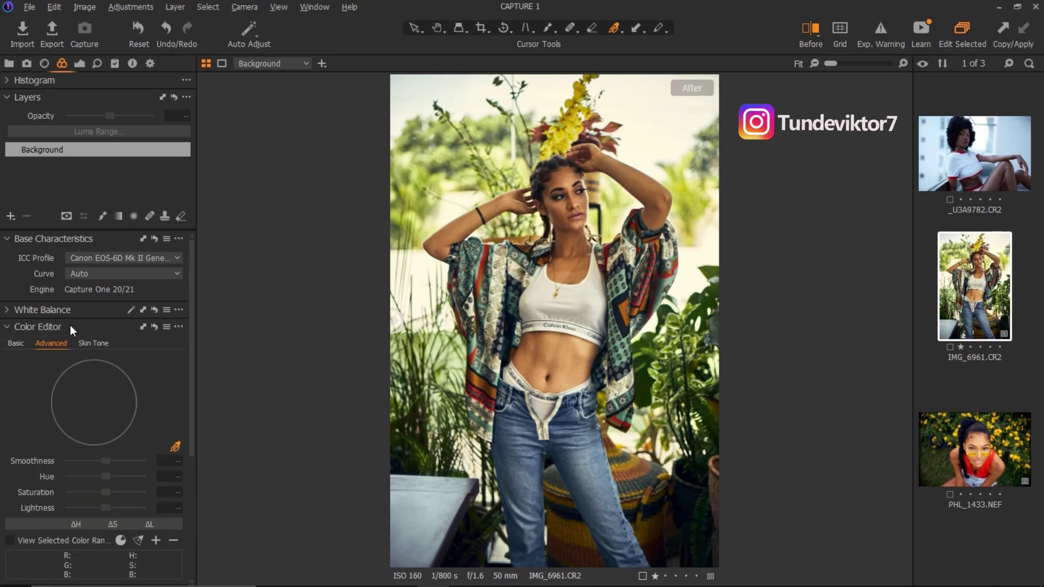
pyautogui.click(16, 344)
pyautogui.click(77, 360)
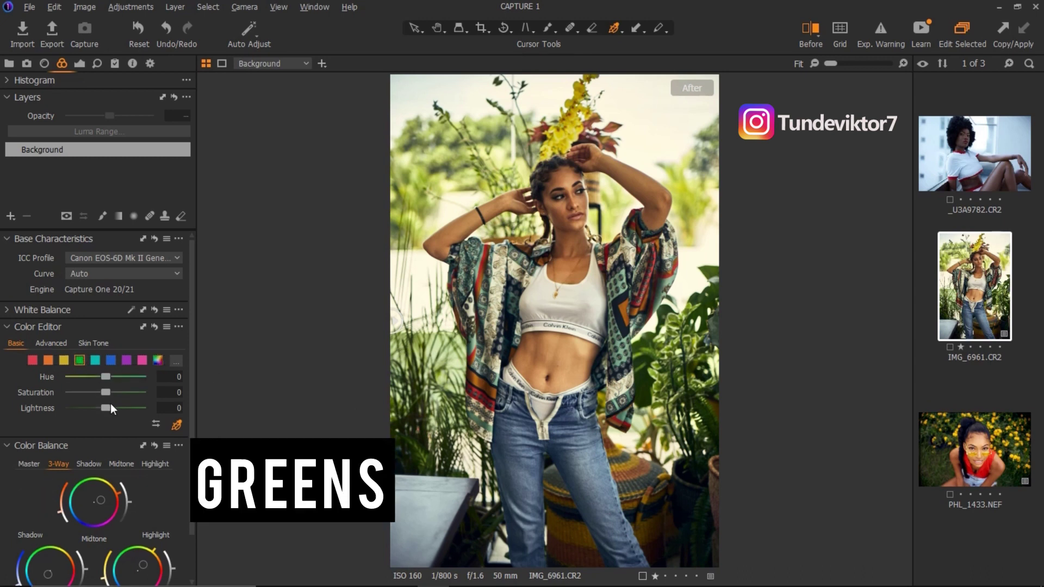
pyautogui.moveTo(103, 393); pyautogui.dragTo(83, 377)
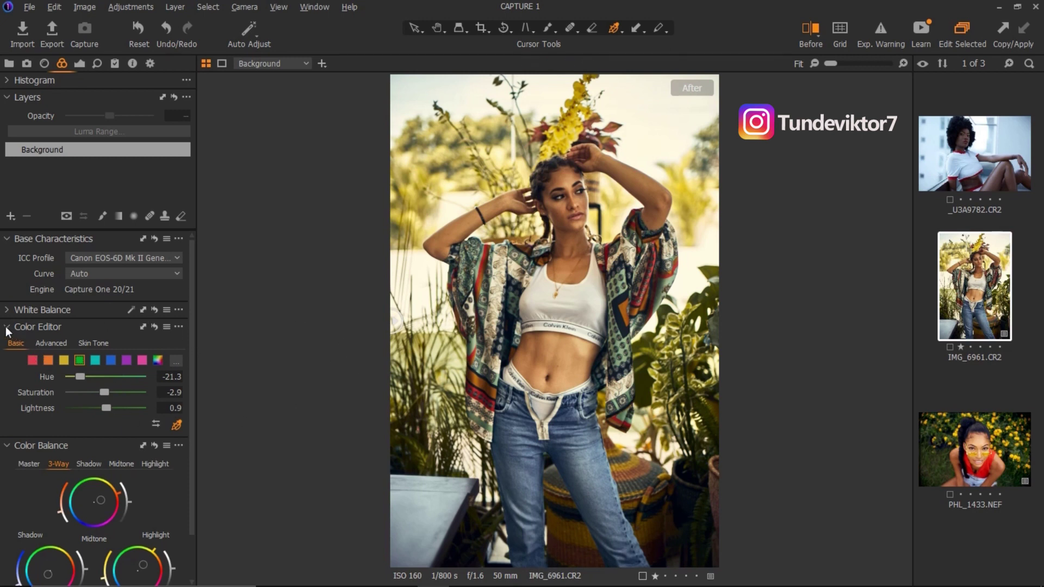
pyautogui.click(94, 342)
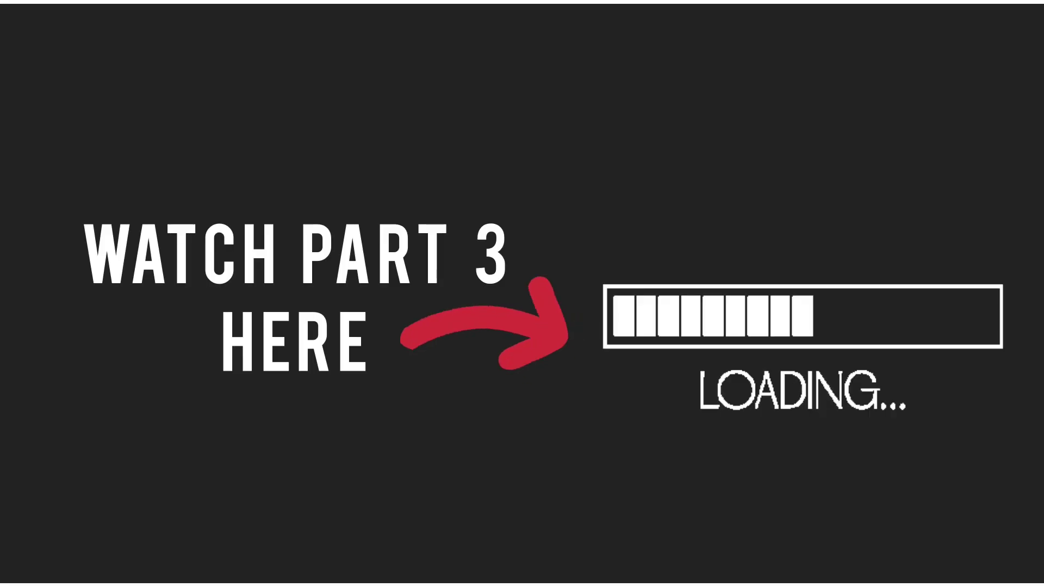